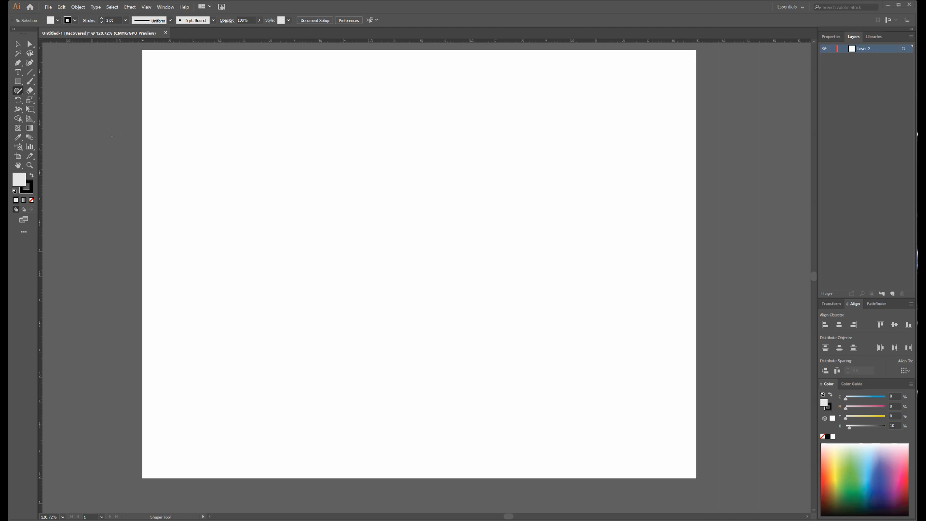
- Draw a square, a circle, a rectangle, a triangle and a flat ellipse in a row across the upper artboard with the Shaper tool
mouse_move(238, 111)
left_mouse_down()
mouse_move(251, 159)
mouse_move(278, 151)
left_mouse_up()
left_click_drag(238, 111, 239, 109)
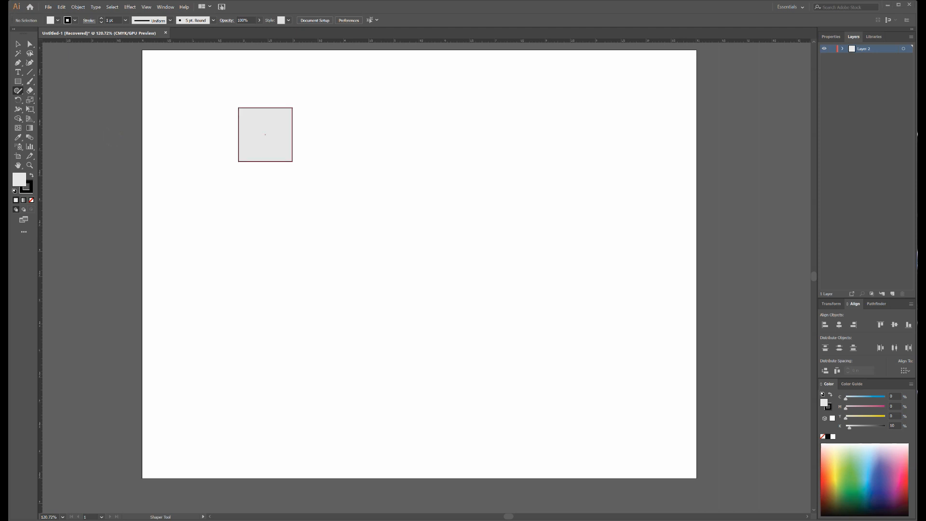
left_click_drag(359, 113, 359, 113)
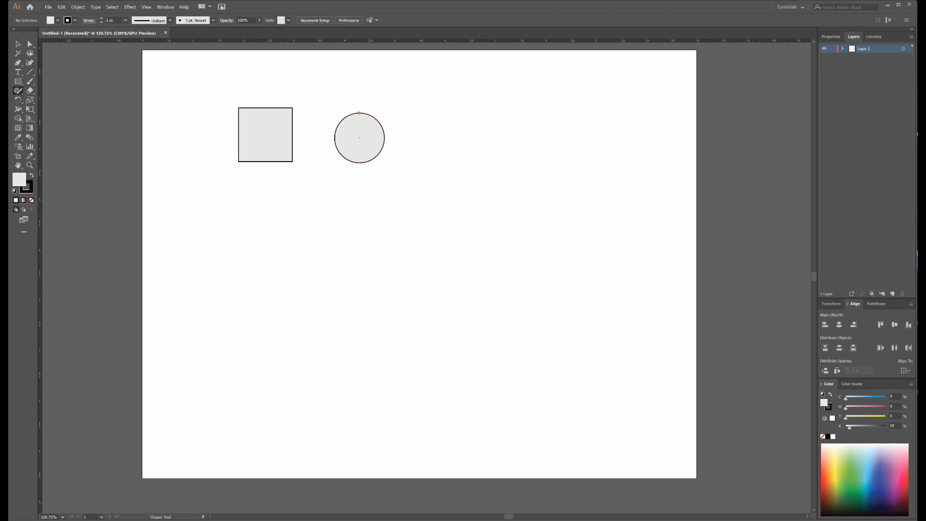
left_click_drag(415, 152, 413, 126)
mouse_move(496, 164)
left_mouse_down()
mouse_move(525, 111)
mouse_move(539, 153)
mouse_move(497, 164)
left_mouse_up()
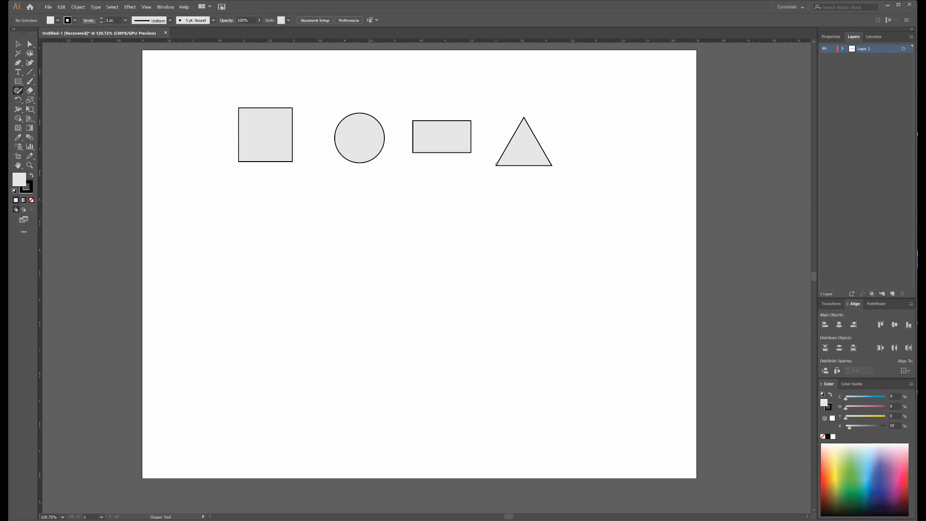
mouse_move(600, 132)
left_mouse_down()
mouse_move(573, 153)
mouse_move(628, 155)
mouse_move(620, 135)
mouse_move(601, 133)
left_mouse_up()
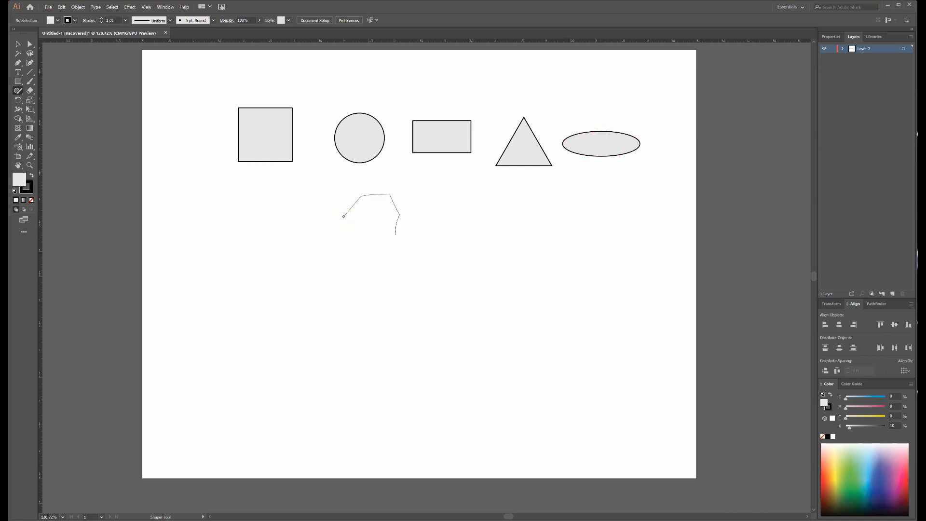
- Draw three circles of different sizes and a square in a second row beneath the first with the Shaper tool
left_click_drag(344, 216, 344, 217)
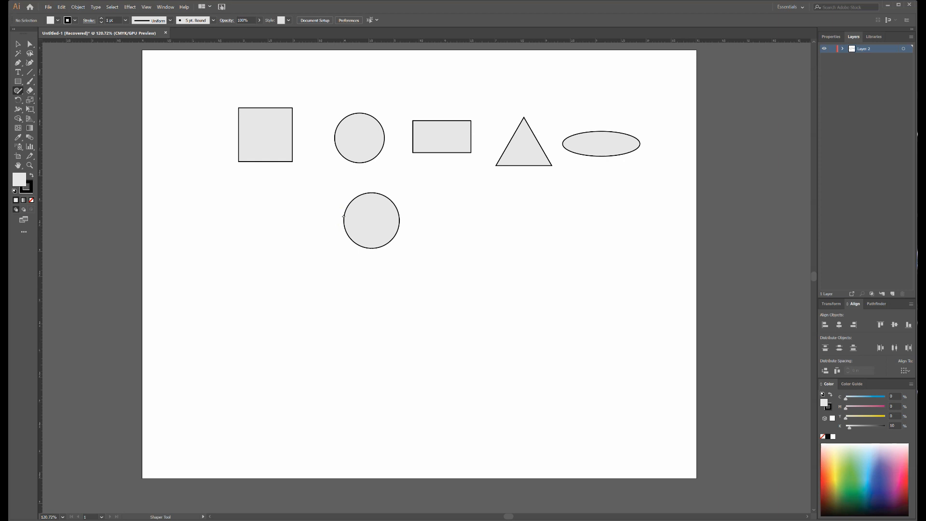
left_click_drag(443, 196, 427, 212)
left_click_drag(428, 212, 442, 196)
left_click_drag(509, 208, 509, 208)
left_click_drag(566, 195, 548, 216)
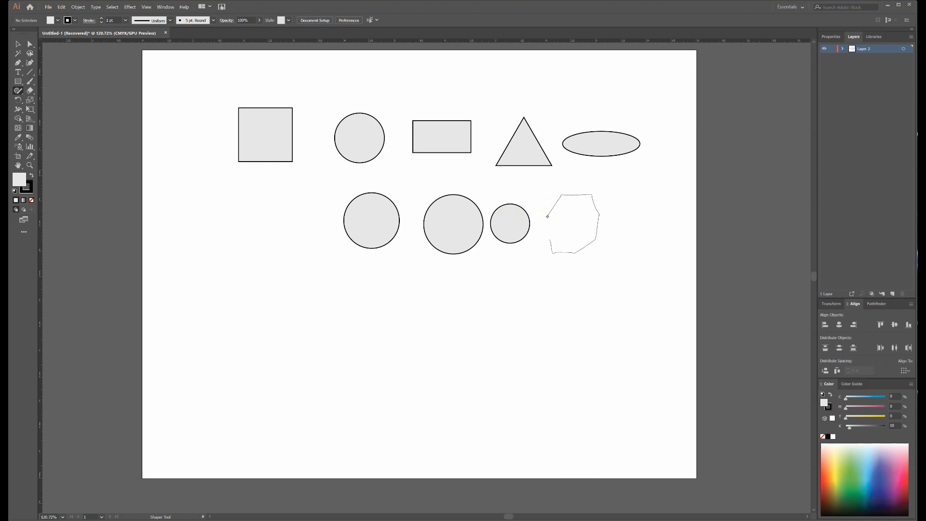
left_click_drag(547, 216, 547, 216)
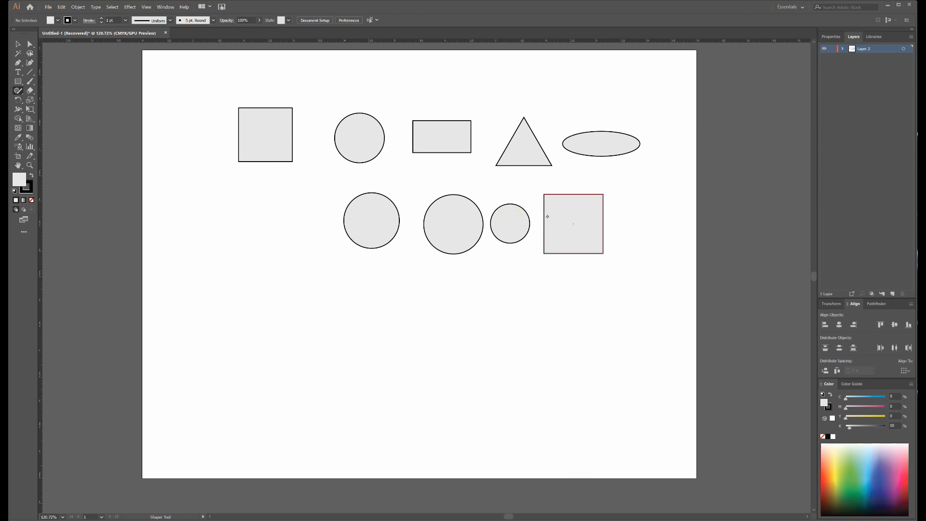
- Draw a hexagon below the second row's square with the Shaper tool
left_click(487, 284)
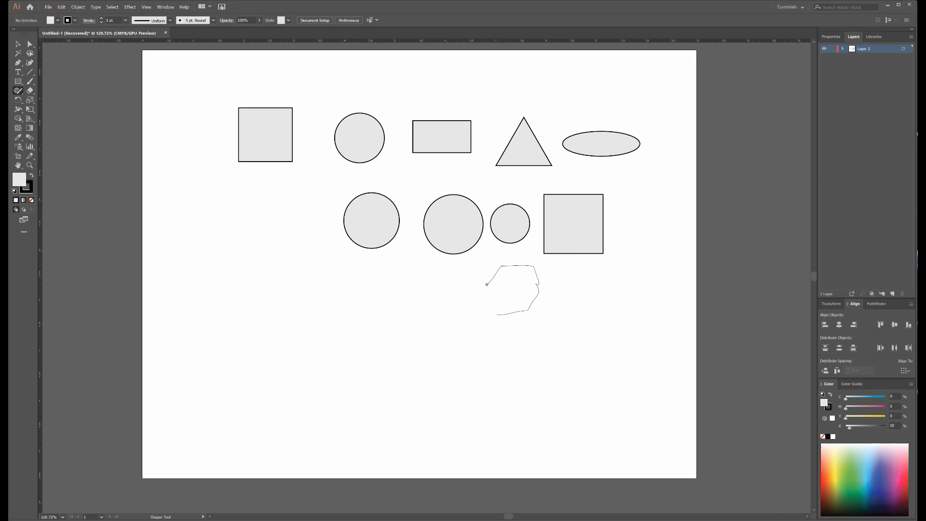
left_click_drag(487, 284, 487, 285)
left_click(531, 290)
left_click_drag(531, 290, 532, 290)
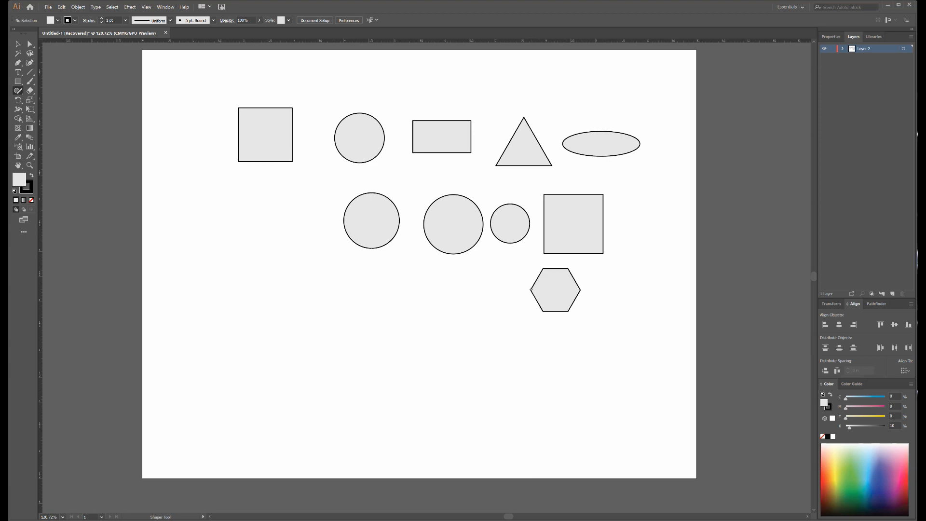
- Draw a near-horizontal line and a diagonal line beside the hexagon, plus short strokes near the triangle and small circle, with the Shaper tool
left_click(479, 249)
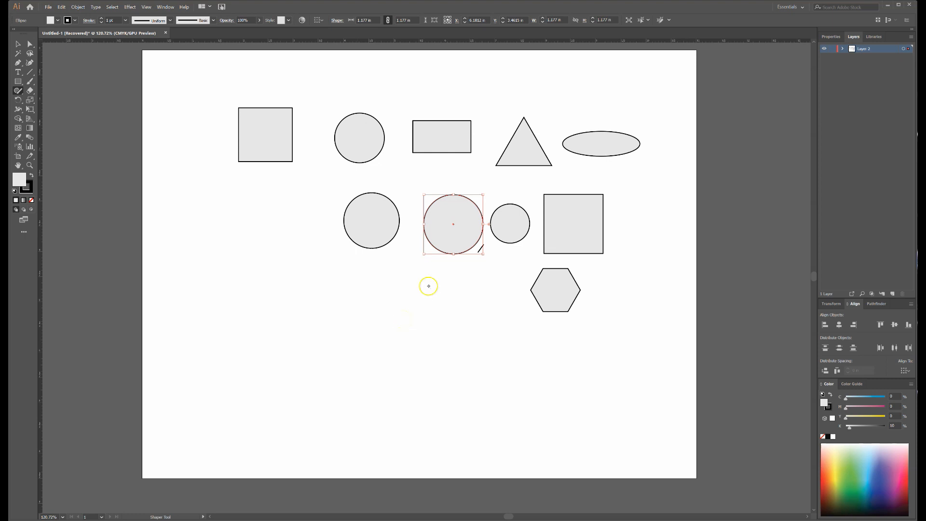
left_click(437, 338)
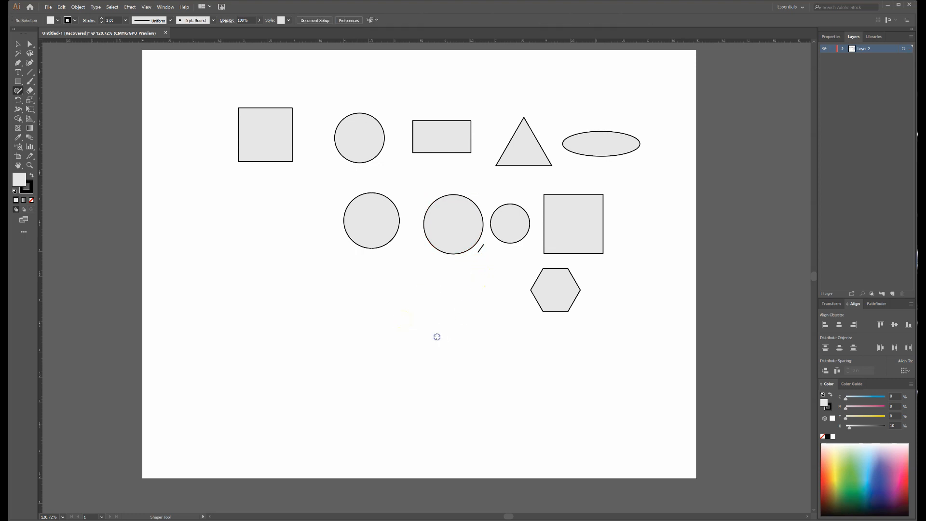
left_click_drag(433, 282, 394, 288)
left_click_drag(485, 276, 467, 311)
left_click_drag(466, 311, 465, 310)
left_click_drag(531, 211, 526, 223)
left_click_drag(558, 170, 553, 184)
- Delete the short stray lines near the triangle and the small circle
left_click(18, 44)
left_click(555, 176)
key("Delete")
left_click(529, 215)
key("Delete")
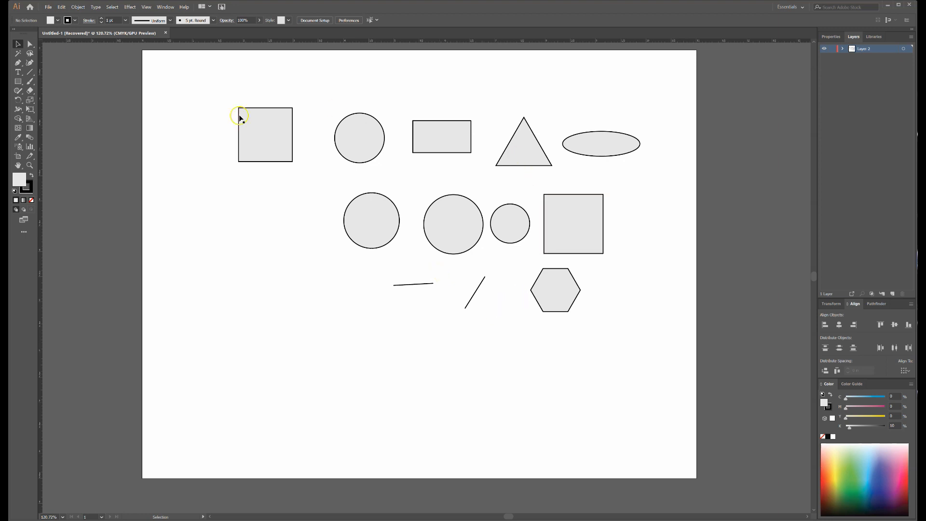
- Stretch the flat ellipse upward into a circle about 1.53 in across
left_click(599, 146)
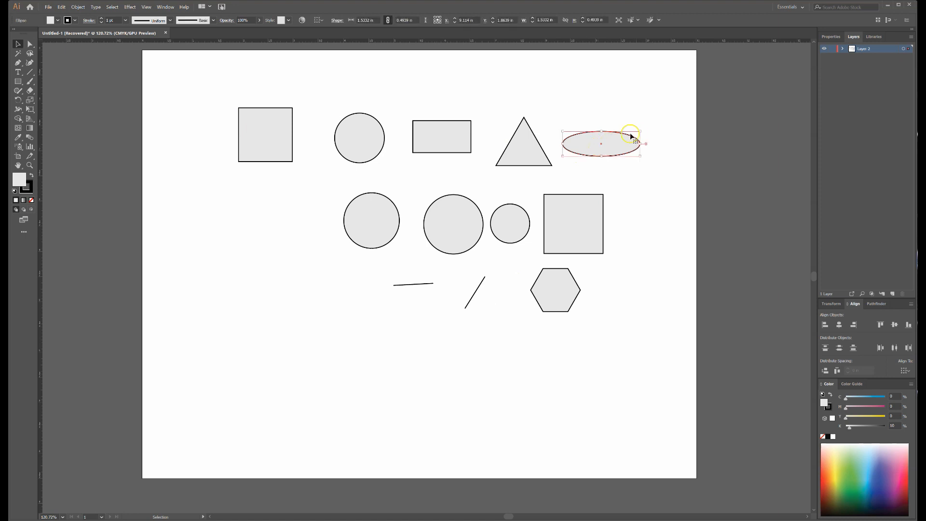
left_click_drag(640, 132, 640, 80)
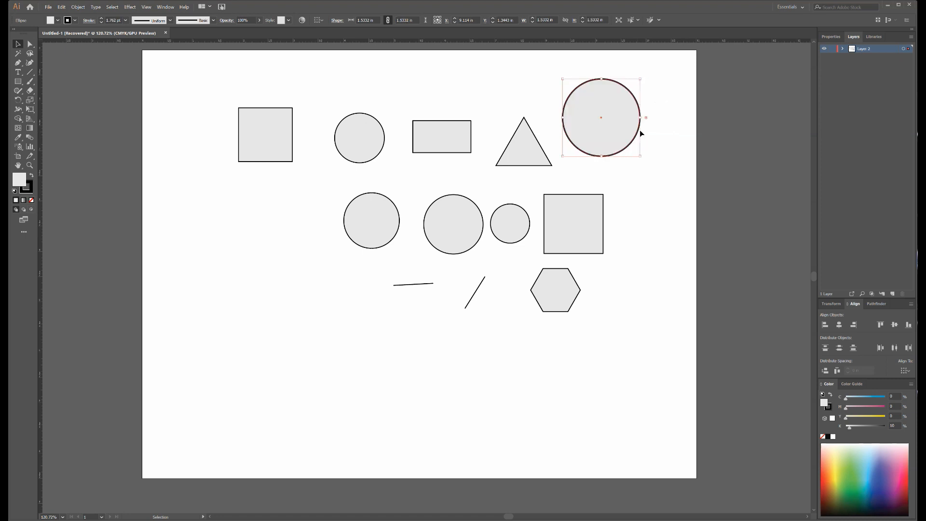
left_click(598, 197)
- Resize the top row's rectangle into a square about 1.41 in on each side
left_click(465, 122)
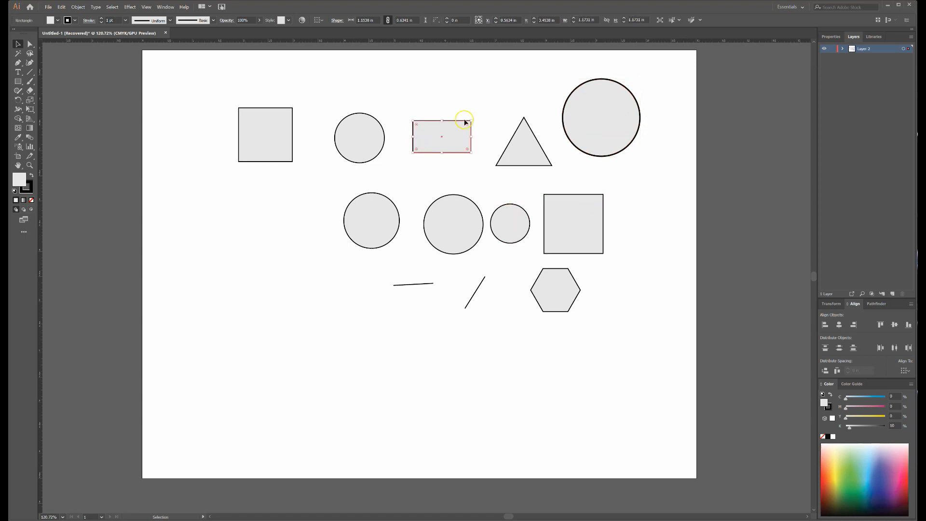
left_click_drag(470, 121, 485, 82)
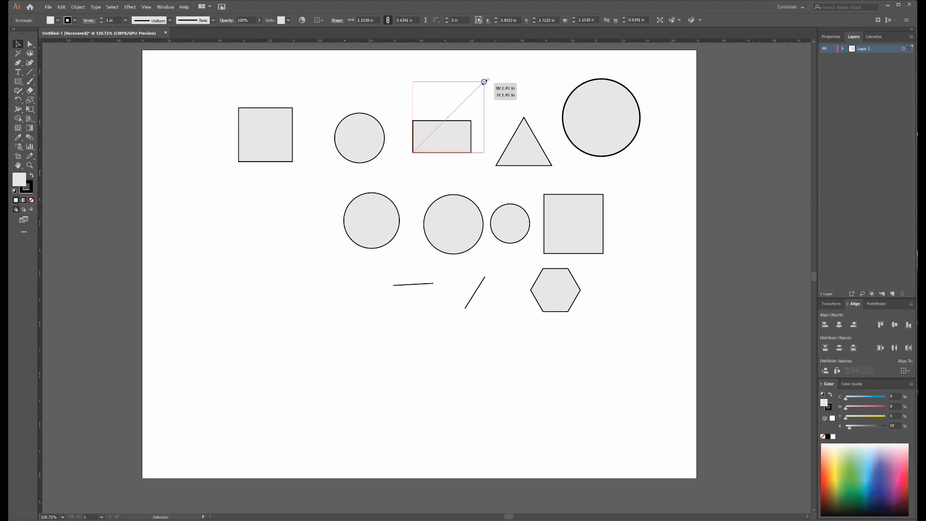
left_click_drag(485, 82, 485, 82)
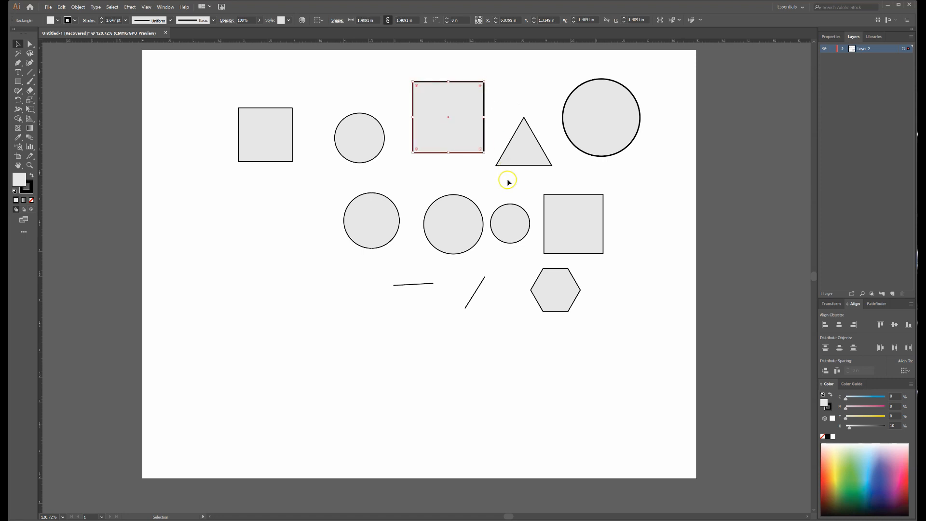
left_click(473, 167)
- Round all corners of the resized square in the top row to a radius of about 0.19 in
left_click(473, 145)
left_click_drag(475, 145, 477, 144)
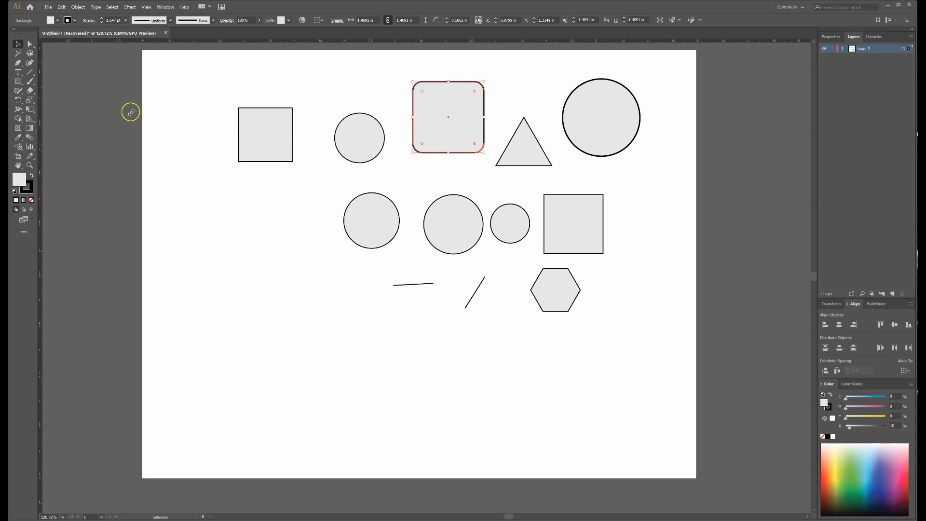
left_click(271, 193)
- Enlarge the first square to about 1.6 by 1.7 in with the Shaper tool and draw a large circle below it
left_click(20, 92)
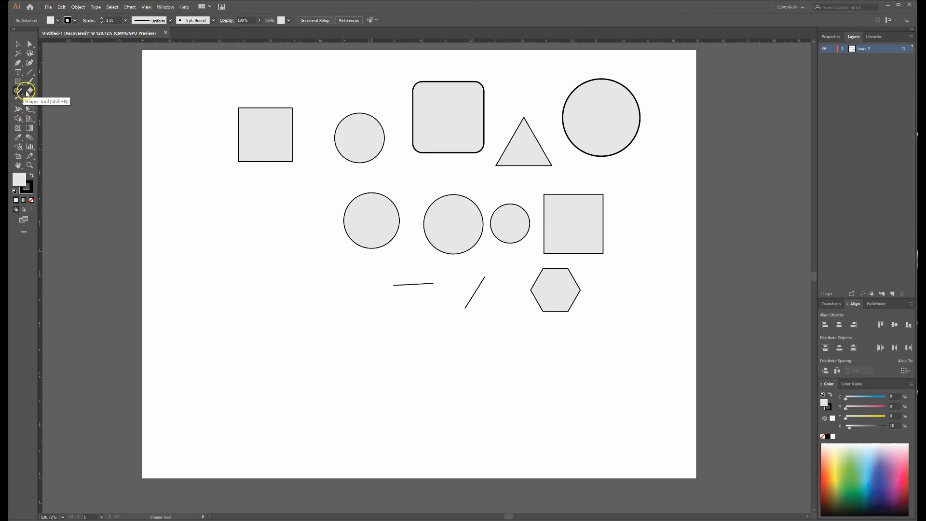
left_click(262, 133)
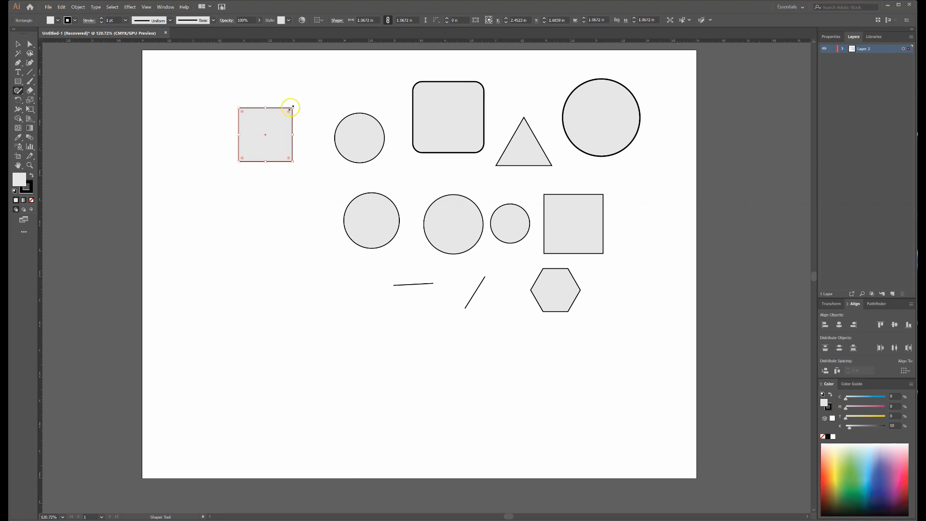
left_click_drag(292, 108, 320, 77)
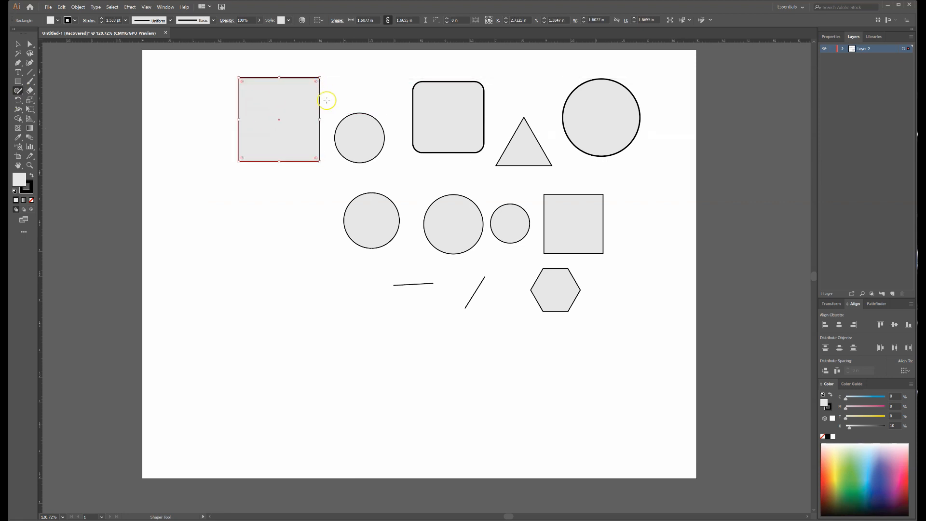
left_click(284, 221)
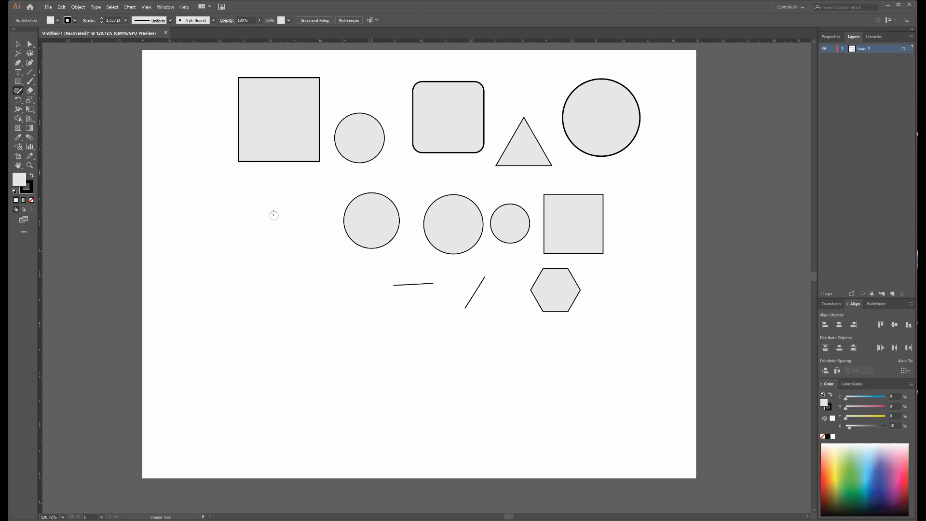
mouse_move(278, 214)
left_mouse_down()
mouse_move(265, 274)
mouse_move(315, 243)
mouse_move(290, 209)
left_mouse_up()
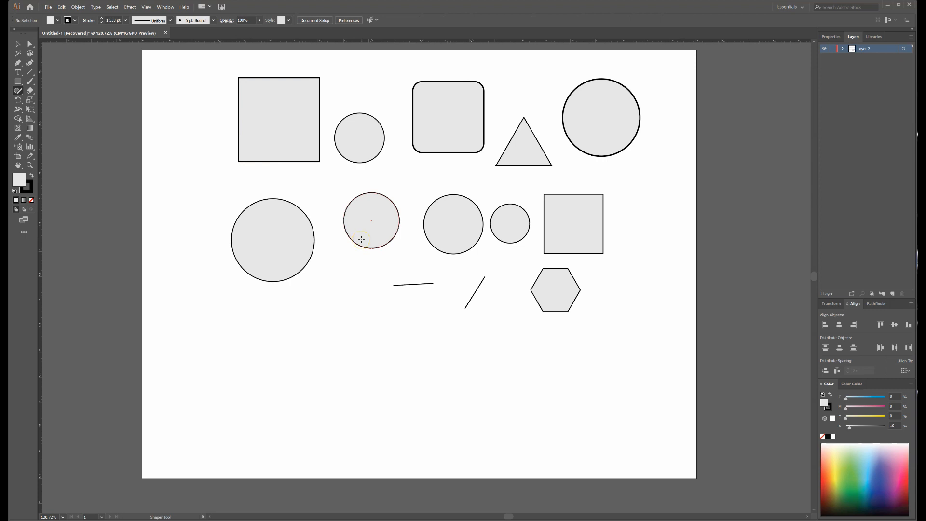
- Select all the practice shapes on the artboard and delete them
left_click(18, 44)
left_click_drag(185, 75, 681, 347)
key("Delete")
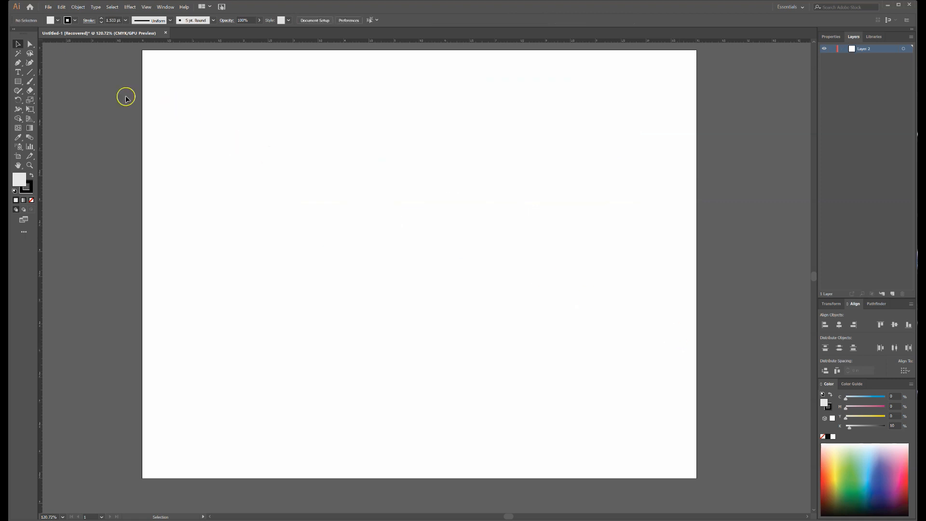
- Draw a tall rectangle of about 2.2 by 4.4 in with the Rectangle tool, and delete it
left_click(18, 82)
left_click(18, 83)
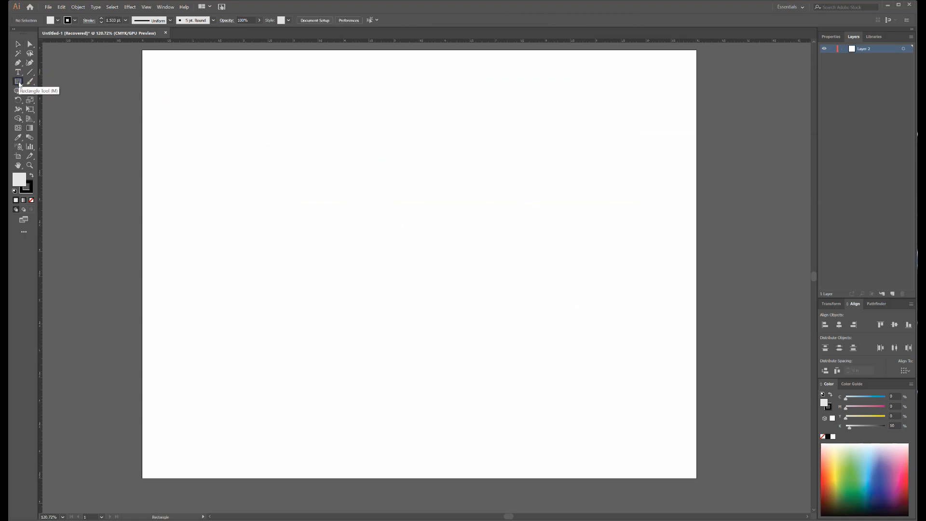
left_click_drag(270, 112, 380, 331)
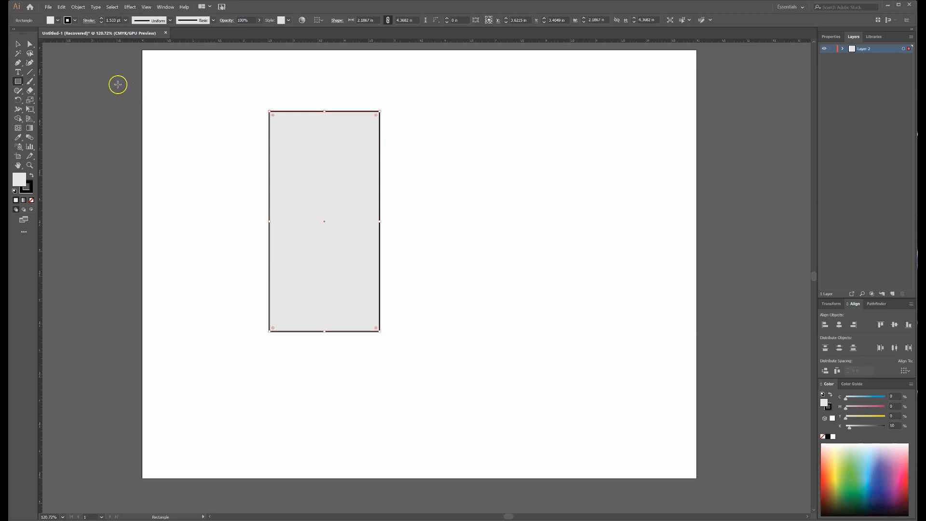
key("Delete")
- Draw a large horizontal rectangle of about 6.4 by 3.9 in on the upper artboard with the Shaper tool
left_click(18, 90)
mouse_move(237, 140)
left_mouse_down()
mouse_move(244, 256)
mouse_move(276, 295)
mouse_move(476, 292)
mouse_move(561, 154)
left_mouse_up()
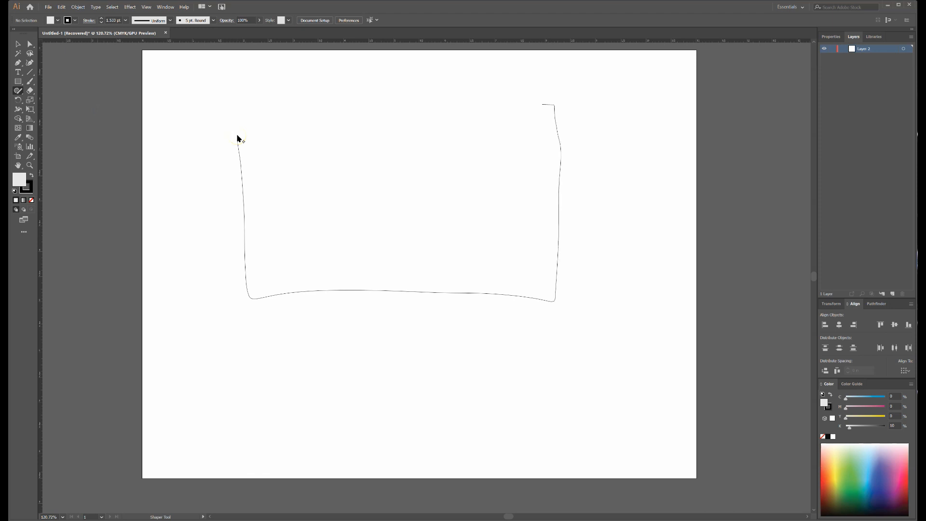
left_click_drag(543, 104, 281, 108)
left_click_drag(237, 139, 235, 139)
left_click(541, 254)
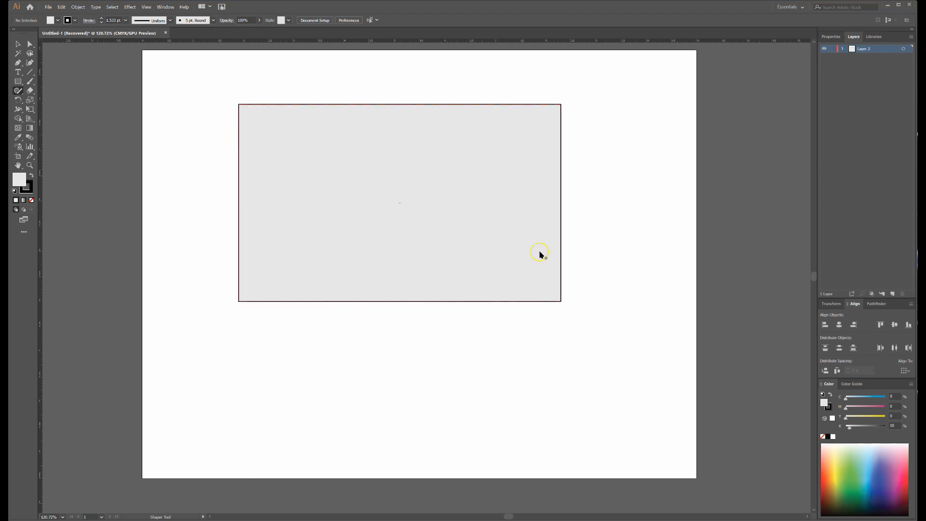
- Draw a circle over the large rectangle's upper-right corner and a triangle across its right edge with the Shaper tool
left_click_drag(523, 115, 569, 87)
left_click_drag(563, 154, 563, 147)
left_click(551, 192)
mouse_move(576, 173)
left_mouse_down()
mouse_move(561, 193)
mouse_move(592, 223)
mouse_move(577, 177)
left_mouse_up()
left_click_drag(579, 197, 565, 243)
left_click(534, 283)
- Draw a tilted ellipse over the rectangle's lower-right corner, and a small upright ellipse and a triangle across its bottom edge
left_click_drag(562, 278, 560, 276)
left_click_drag(413, 303, 540, 290)
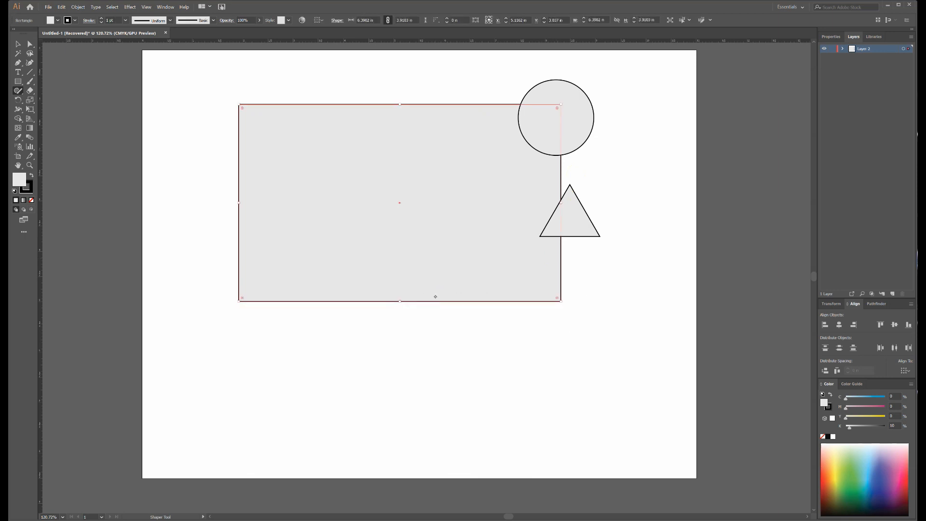
mouse_move(564, 277)
left_mouse_down()
mouse_move(526, 270)
mouse_move(549, 321)
mouse_move(560, 267)
left_mouse_up()
mouse_move(380, 285)
left_mouse_down()
mouse_move(375, 313)
mouse_move(401, 313)
mouse_move(376, 286)
left_mouse_up()
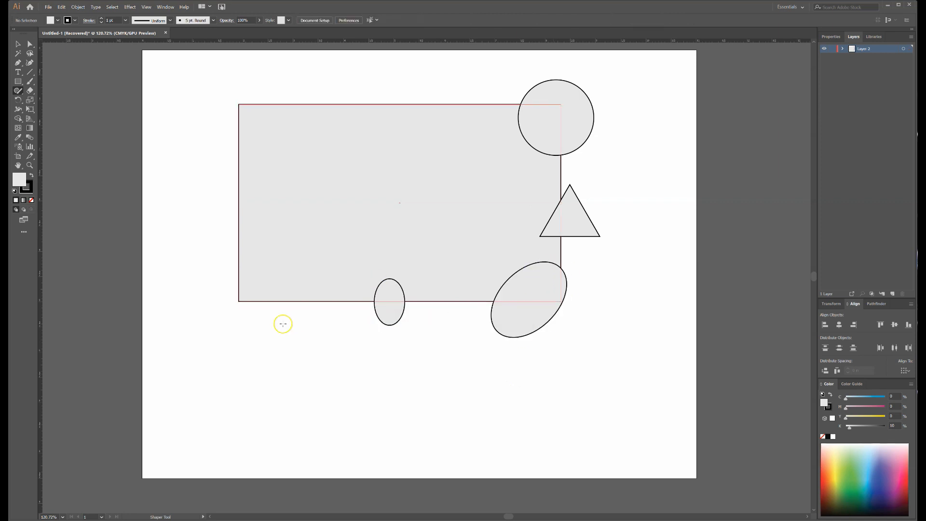
mouse_move(291, 310)
left_mouse_down()
mouse_move(334, 310)
mouse_move(285, 314)
left_mouse_up()
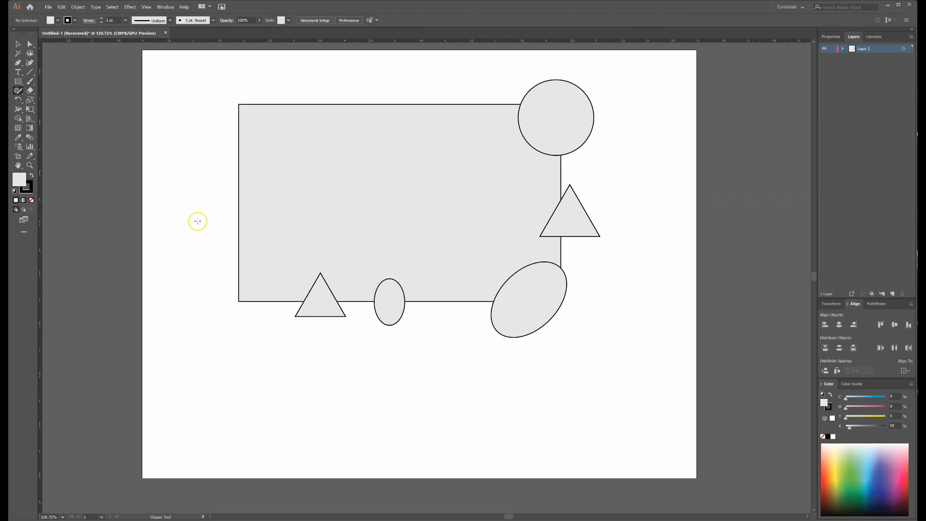
- Draw a square across the rectangle's left edge, a circle over its upper-left corner, and an inverted triangle and tall rectangle across its top edge
mouse_move(223, 215)
left_mouse_down()
mouse_move(235, 254)
mouse_move(268, 250)
mouse_move(269, 212)
mouse_move(218, 214)
left_mouse_up()
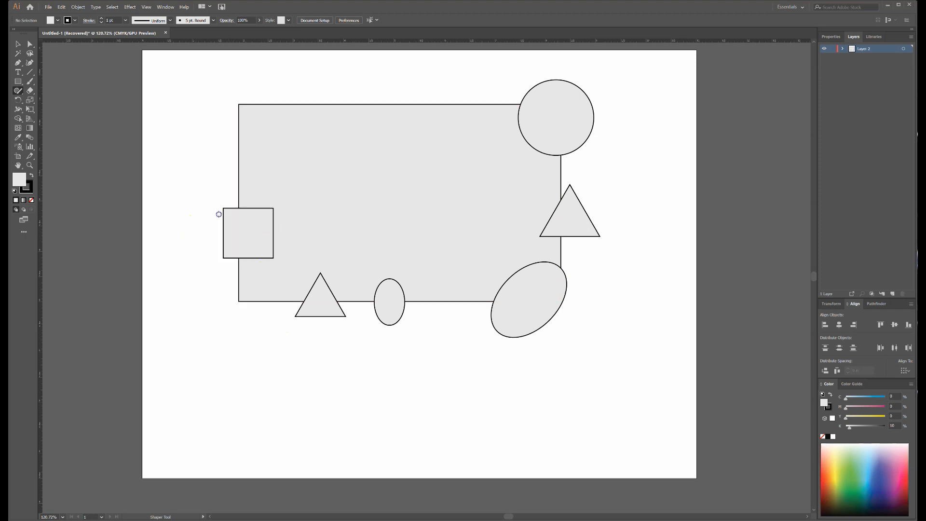
mouse_move(240, 95)
left_mouse_down()
mouse_move(234, 149)
mouse_move(273, 133)
mouse_move(247, 91)
left_mouse_up()
mouse_move(326, 87)
left_mouse_down()
mouse_move(366, 135)
mouse_move(383, 93)
mouse_move(378, 81)
mouse_move(330, 86)
left_mouse_up()
mouse_move(436, 72)
left_mouse_down()
mouse_move(445, 151)
mouse_move(491, 140)
mouse_move(469, 69)
mouse_move(460, 60)
mouse_move(436, 70)
left_mouse_up()
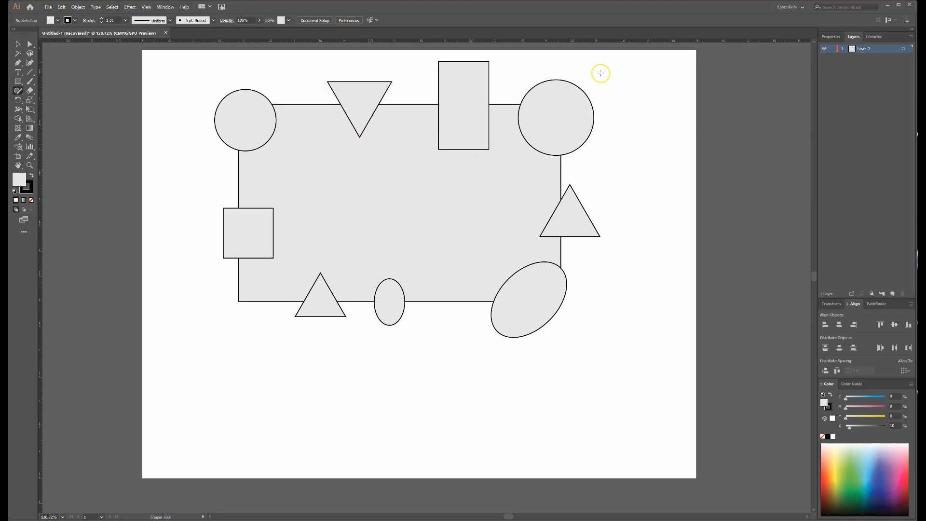
- Try to cut the upper-right circle out of the large rectangle by scribbling across it with the Shaper tool, and undo the cut
left_click(663, 154)
left_click_drag(550, 135, 562, 149)
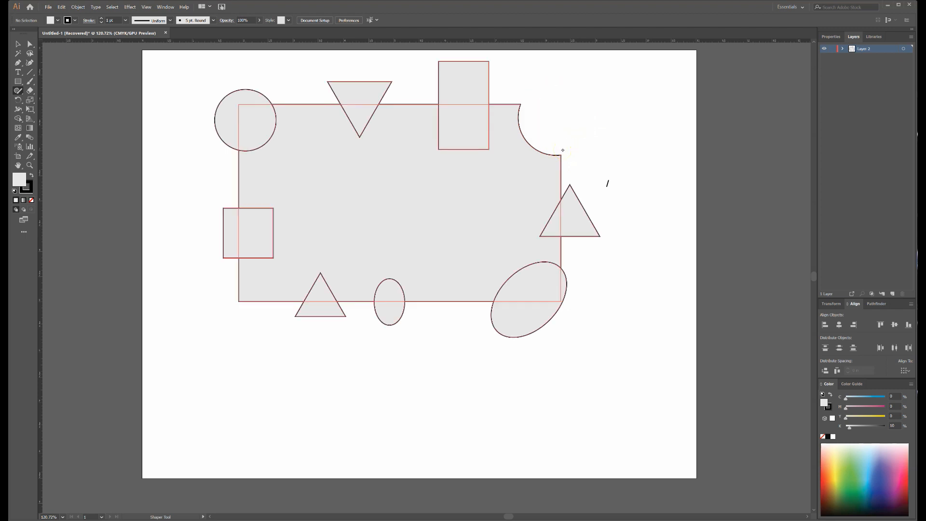
key("ctrl+z")
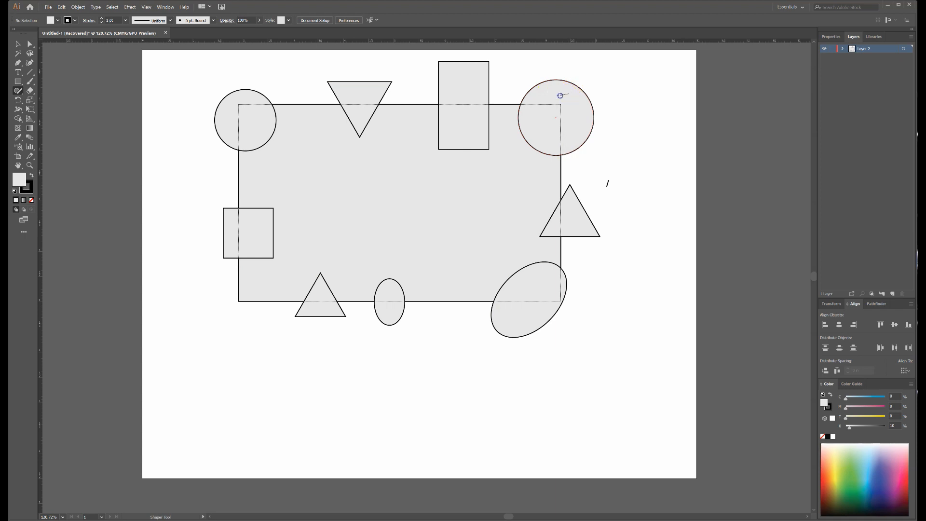
- Cut out the upper-right circle, the right triangle's outer part, the lower-right ellipse and the tall rectangle's lower half by scribbling with the Shaper tool
left_click_drag(547, 129, 547, 130)
left_click(586, 182)
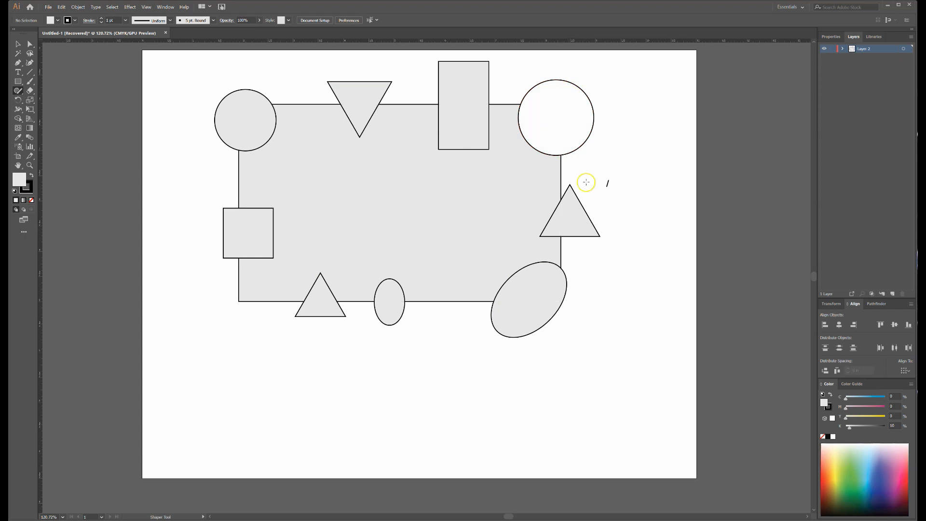
left_click(566, 228)
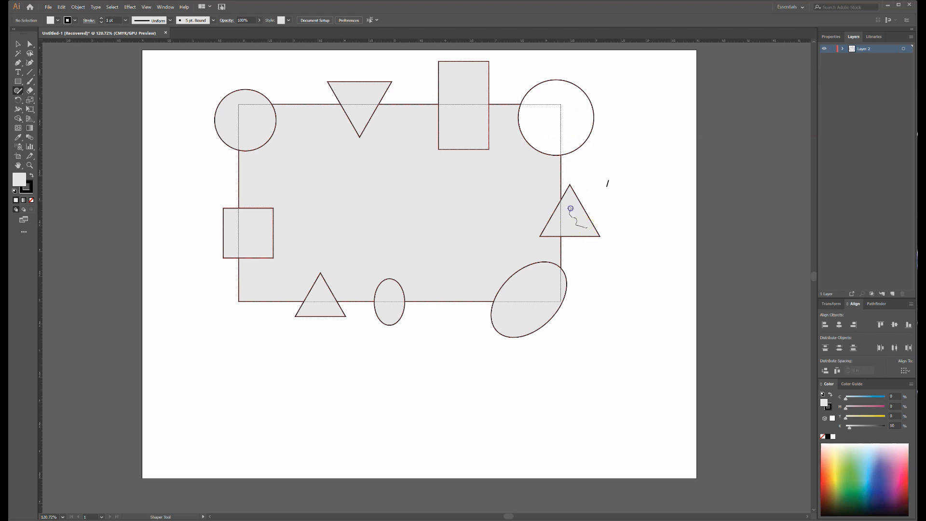
left_click_drag(571, 209, 569, 207)
left_click(557, 224)
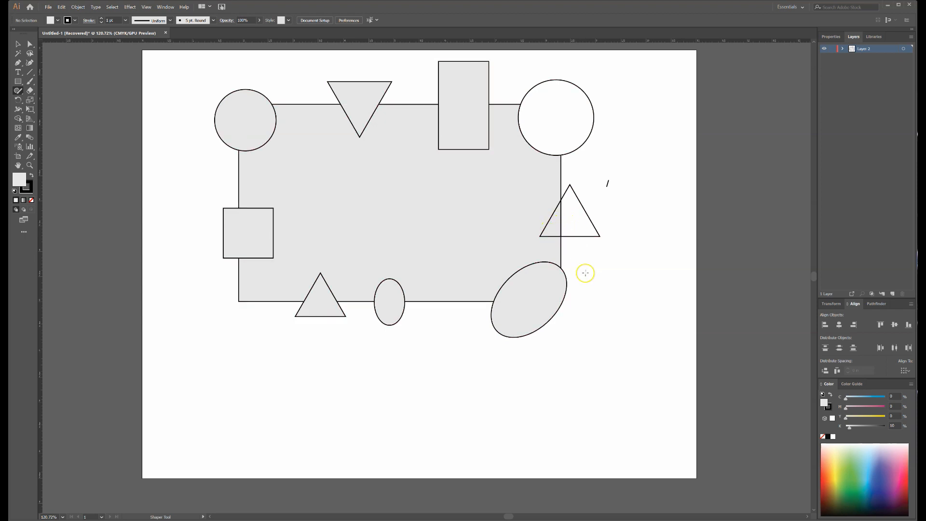
mouse_move(564, 345)
left_mouse_down()
mouse_move(547, 338)
mouse_move(553, 319)
mouse_move(539, 311)
mouse_move(534, 287)
left_mouse_up()
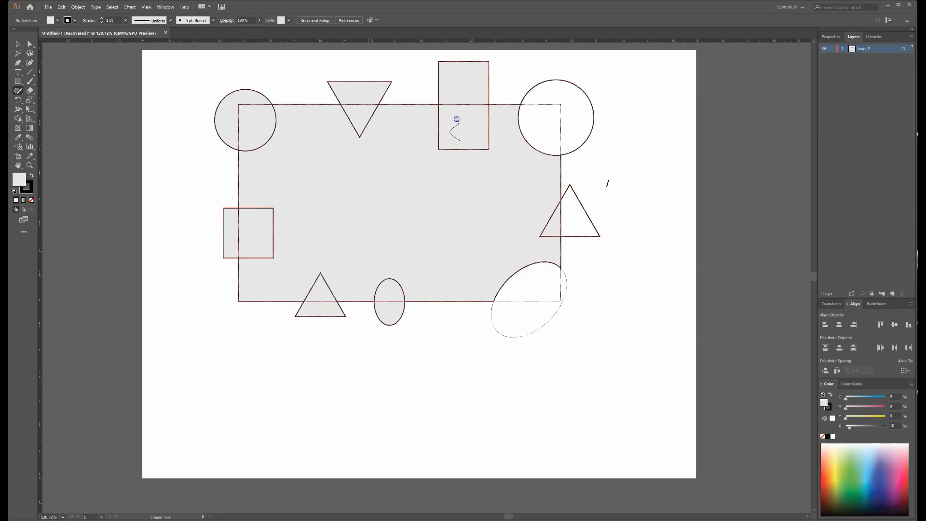
left_click_drag(459, 121, 457, 123)
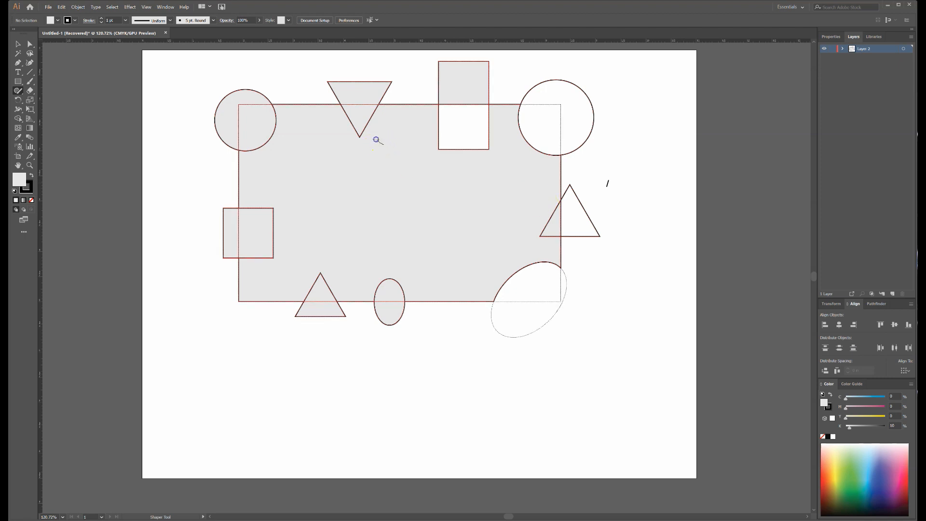
- Scribble to merge the inverted triangle, left square and bottom triangle into the large rectangle, and remove the upper-left circle's outer part and the small ellipse's fill
left_click_drag(384, 145, 414, 147)
left_click_drag(253, 75, 247, 95)
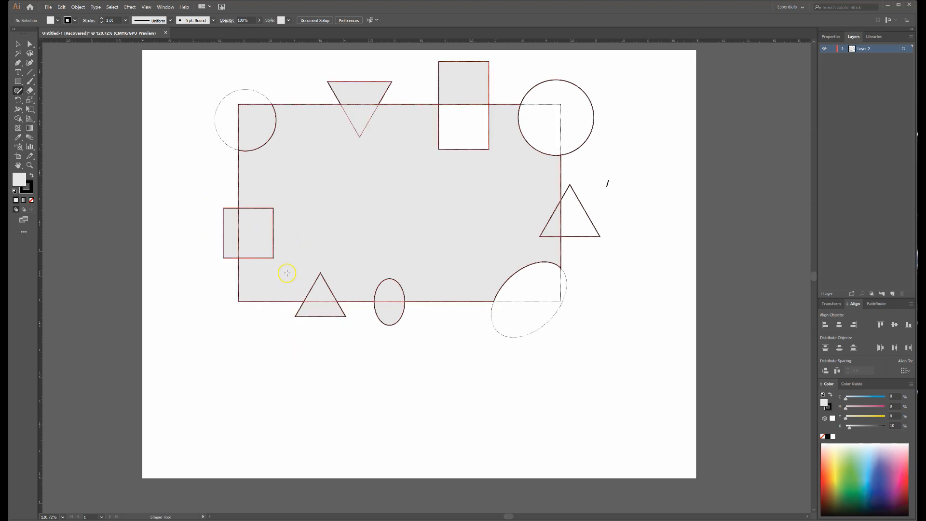
left_click_drag(270, 234, 283, 255)
left_click_drag(303, 252, 302, 252)
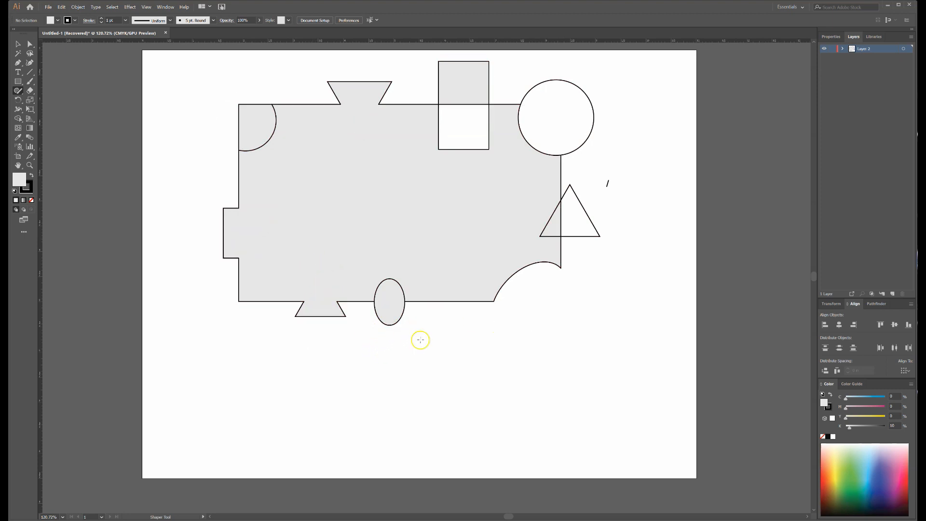
left_click_drag(388, 293, 388, 294)
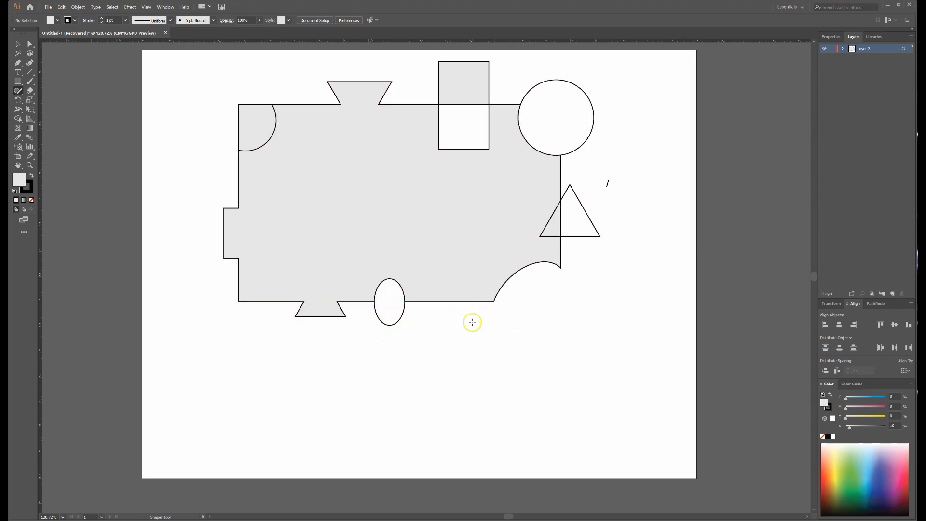
- Select the fill of the upper-left corner piece inside the Shaper group
left_click(253, 140)
left_click(259, 141)
left_click(260, 140)
left_click(255, 138)
scroll(256, 134, "up", 1)
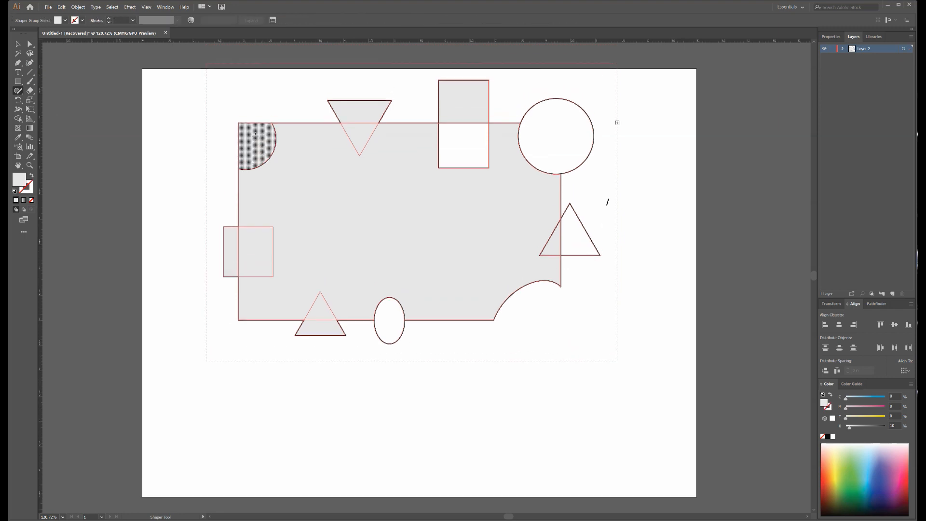
left_click(256, 137)
left_click(256, 138)
left_click_drag(258, 134, 247, 129)
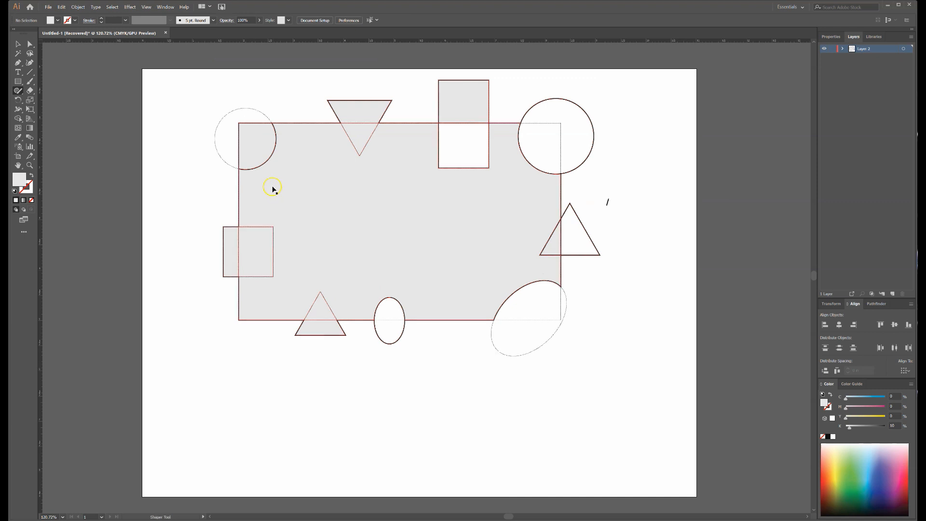
- Enlarge the left-edge square within the Shaper group into a rectangle about 1.24 by 1.70 in
left_click(274, 232)
left_click(274, 227)
left_click_drag(273, 227, 286, 190)
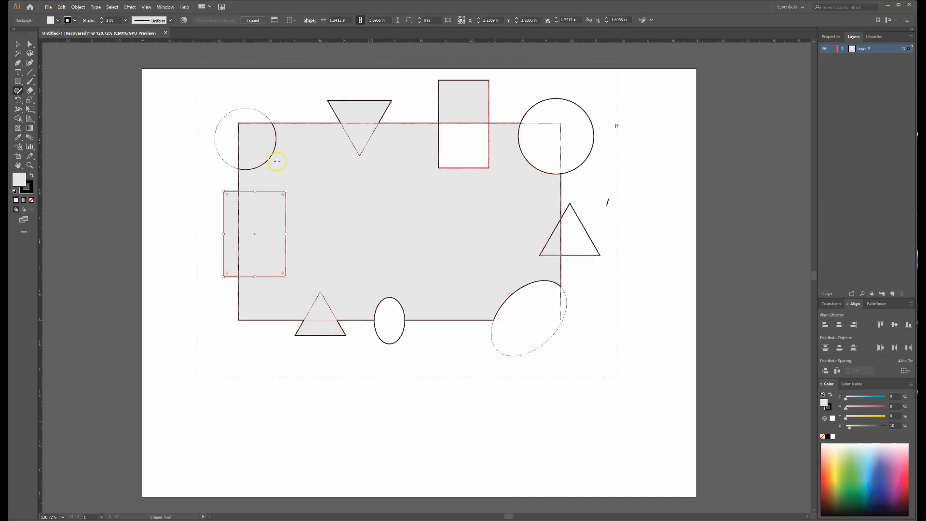
- Reshape the upper-left circle within the Shaper group into a pie by adjusting its start and end angles
left_click(268, 157)
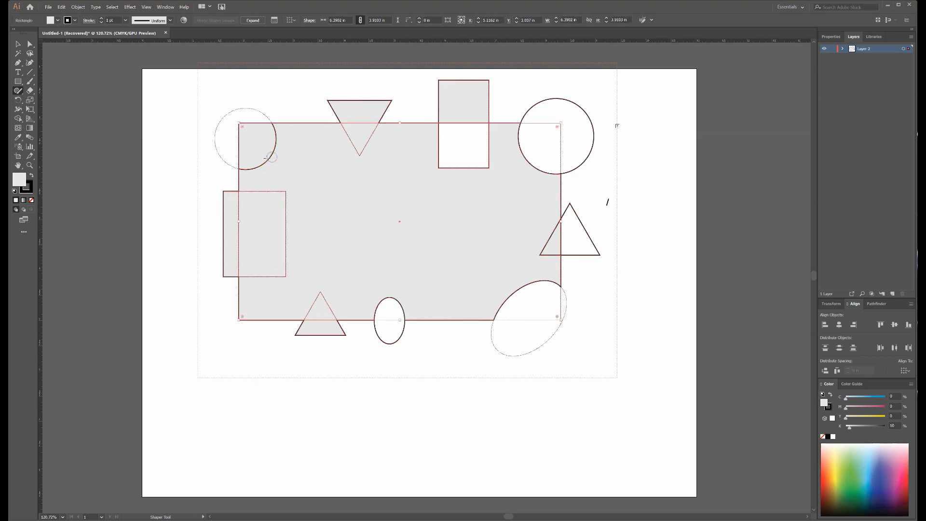
left_click(277, 133)
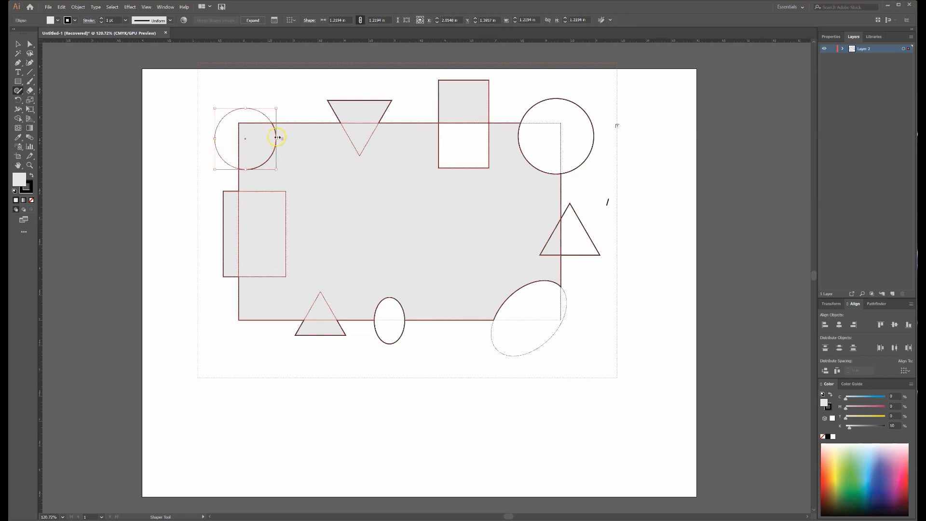
left_click_drag(282, 139, 266, 184)
left_click_drag(262, 175, 218, 161)
- Stretch the inverted triangle's tip farther down into the large rectangle and fully round the tall rectangle's corners to about 0.5 in
left_click(344, 121)
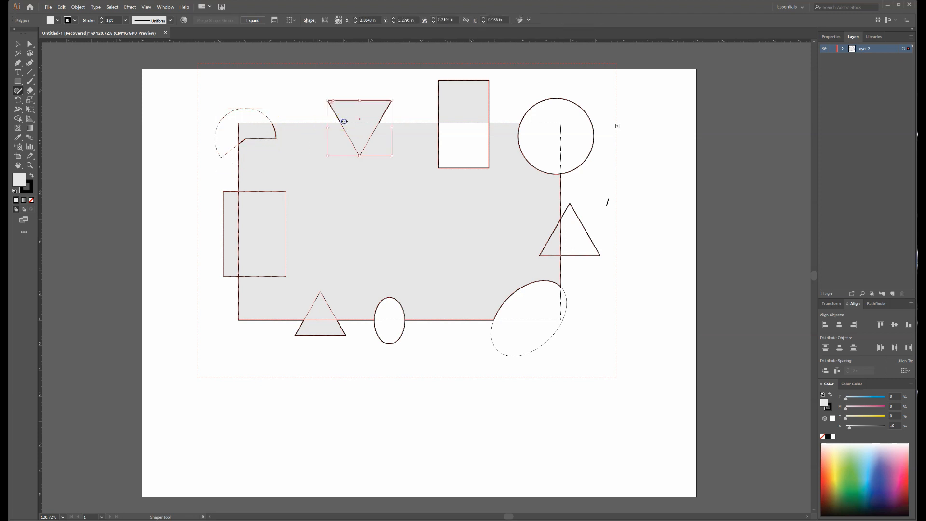
left_click_drag(359, 159, 360, 204)
left_click(450, 116)
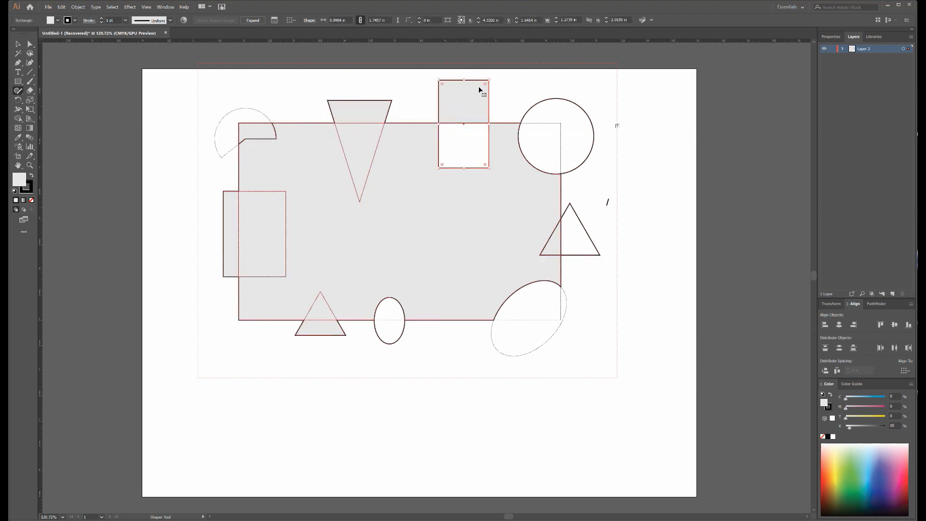
left_click_drag(487, 85, 462, 99)
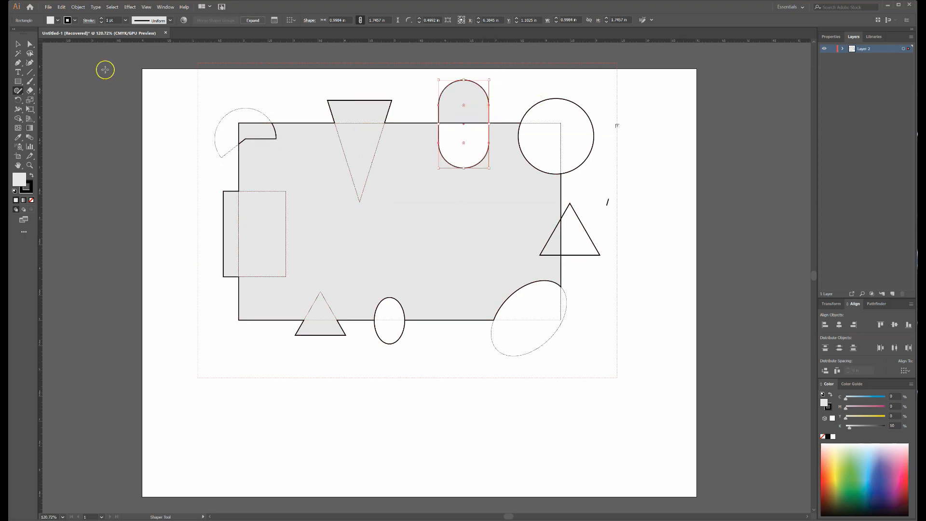
- Select all the artwork on the artboard and delete it
left_click(19, 44)
left_click(134, 107)
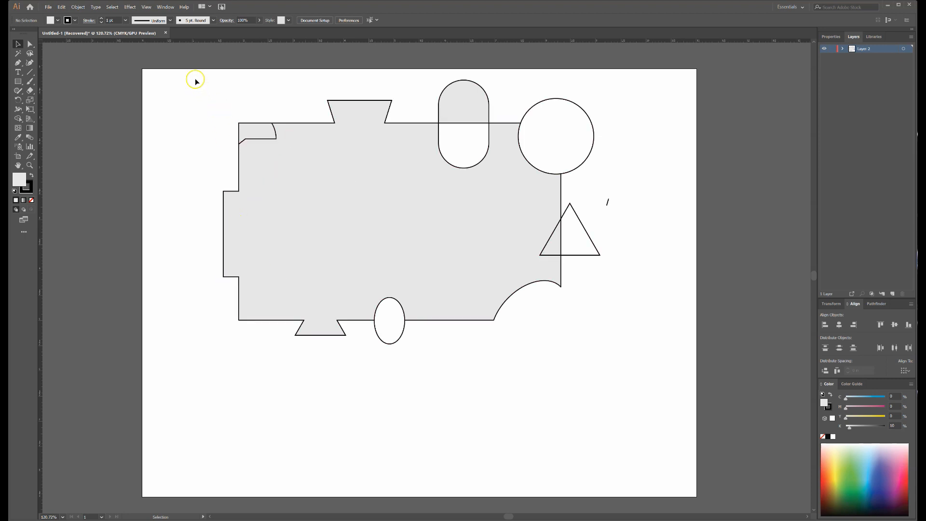
left_click_drag(193, 71, 601, 357)
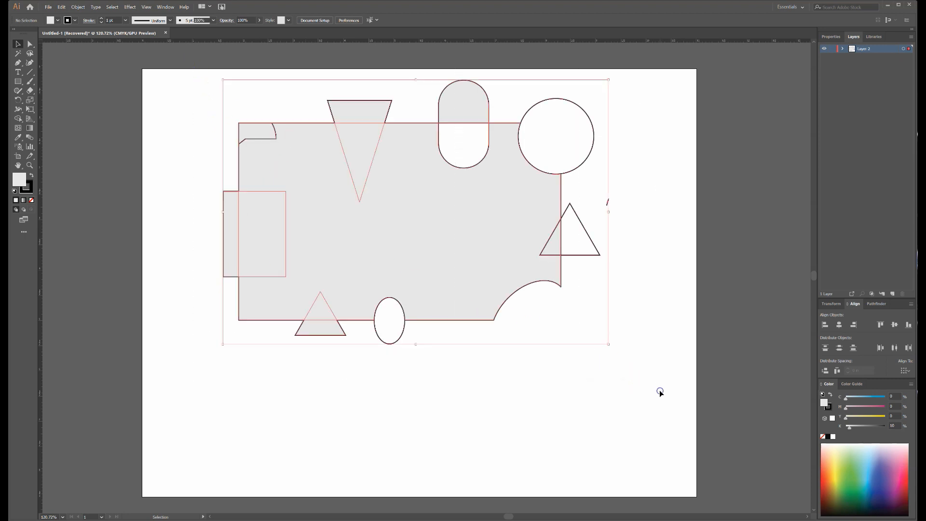
key("Delete")
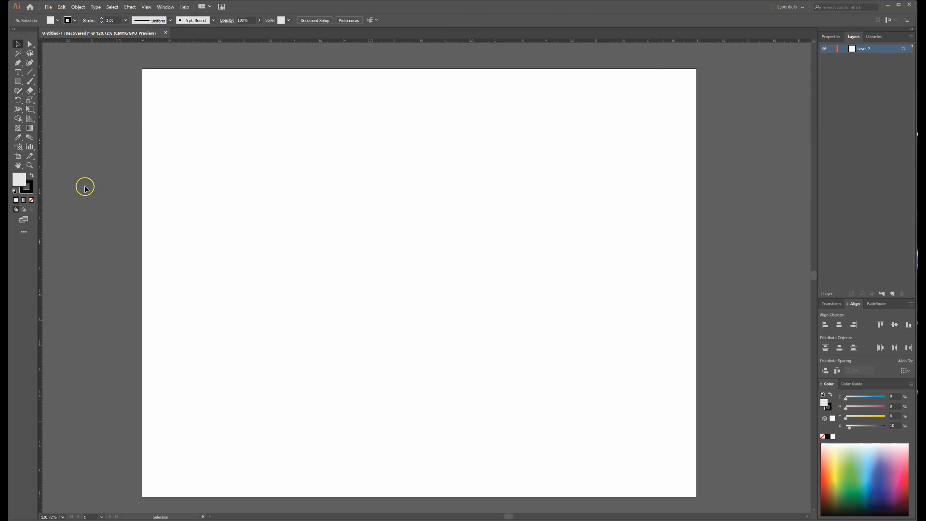
- Draw two large overlapping circles, about 4.8 in and 5.2 in wide, with the Ellipse tool
left_click(33, 210)
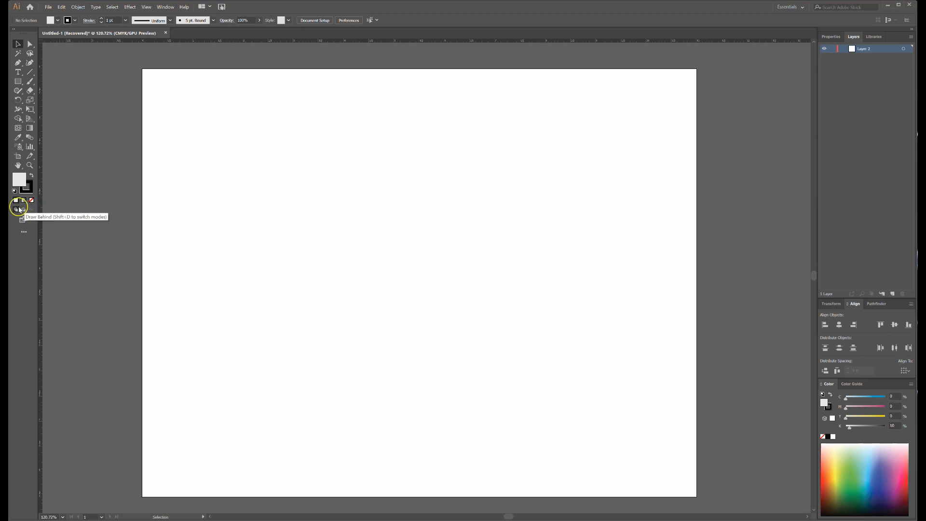
left_click(15, 85)
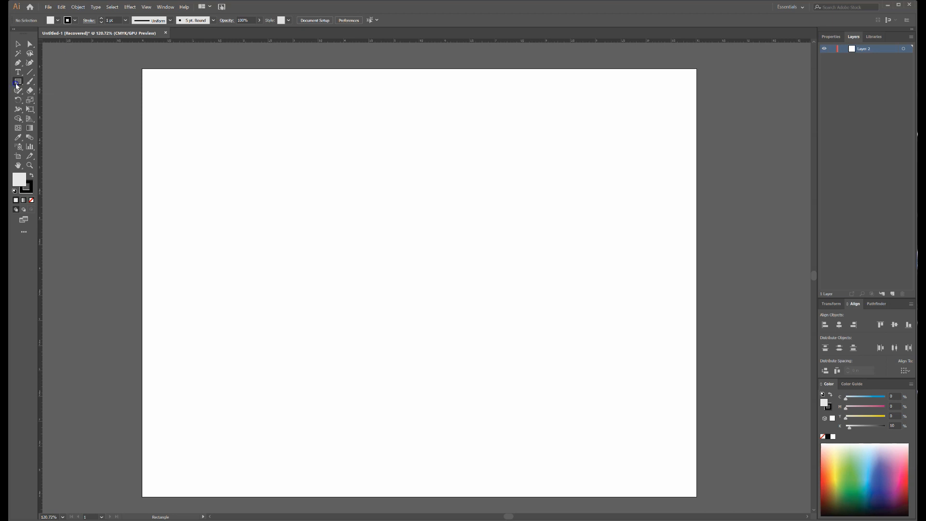
left_click(15, 85)
left_click(37, 101)
left_click_drag(235, 121, 478, 364)
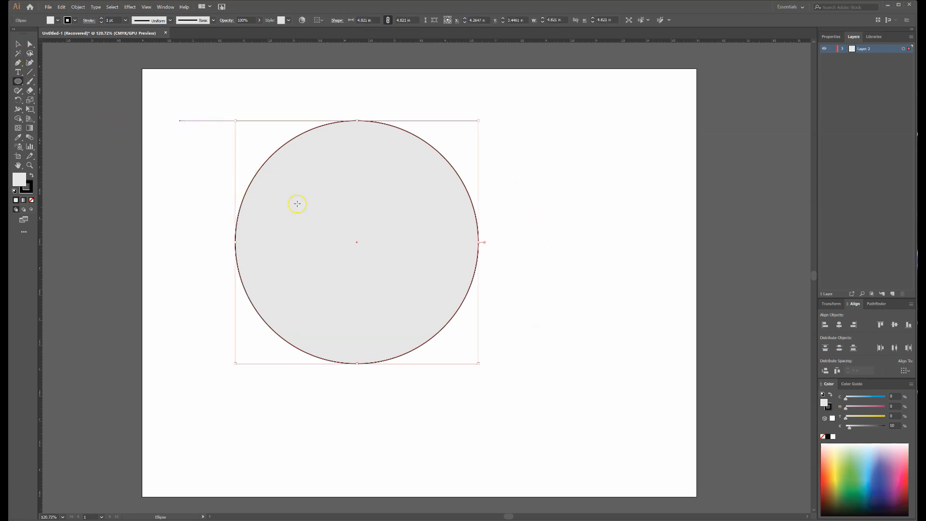
left_click_drag(644, 134, 379, 381)
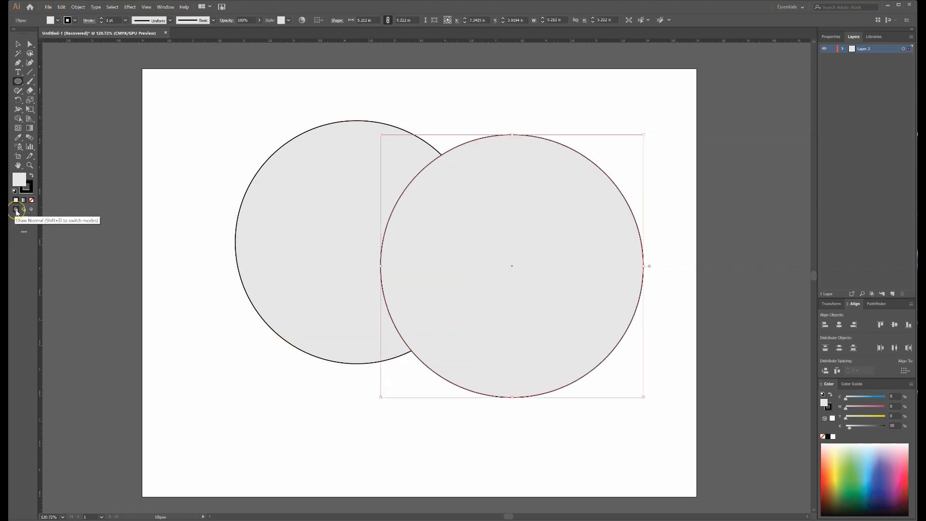
- Draw a row of six overlapping small circles, about 1 to 1.4 in wide, along the artboard's upper edge in Draw Normal mode
left_click_drag(159, 91, 231, 145)
left_click_drag(214, 76, 269, 148)
left_click_drag(258, 69, 314, 127)
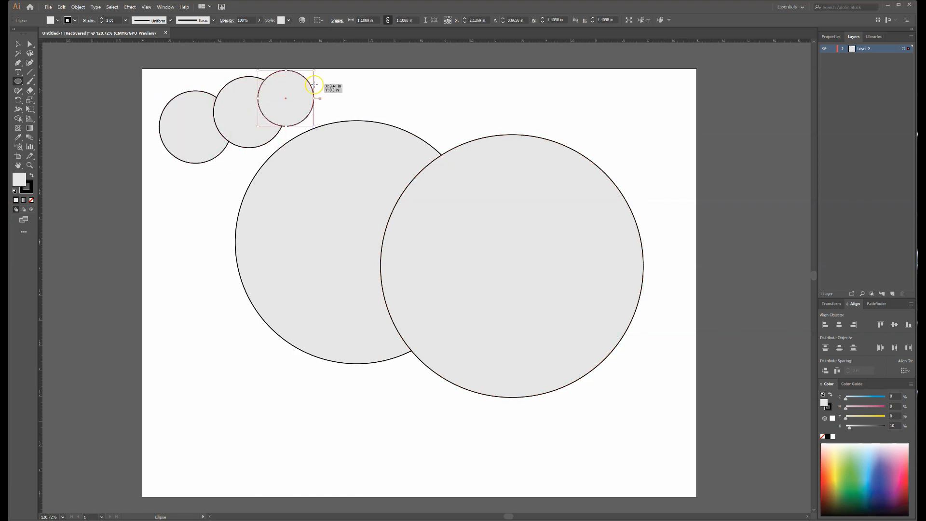
left_click_drag(304, 74, 357, 125)
mouse_move(347, 70)
left_mouse_down()
mouse_move(413, 132)
mouse_move(392, 78)
mouse_move(462, 133)
left_mouse_up()
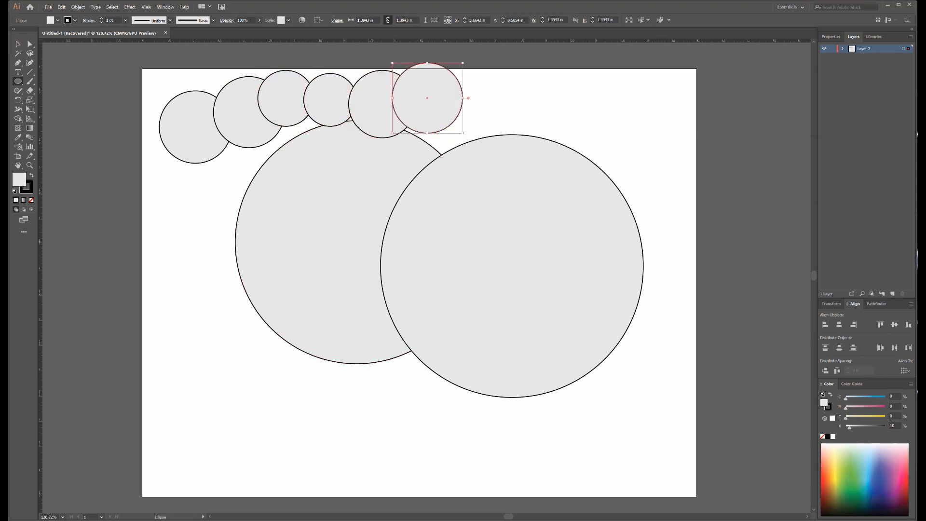
- Shift the rightmost and fourth small circles to show their stacking order, and delete all six small circles
left_click(18, 46)
left_click(173, 132)
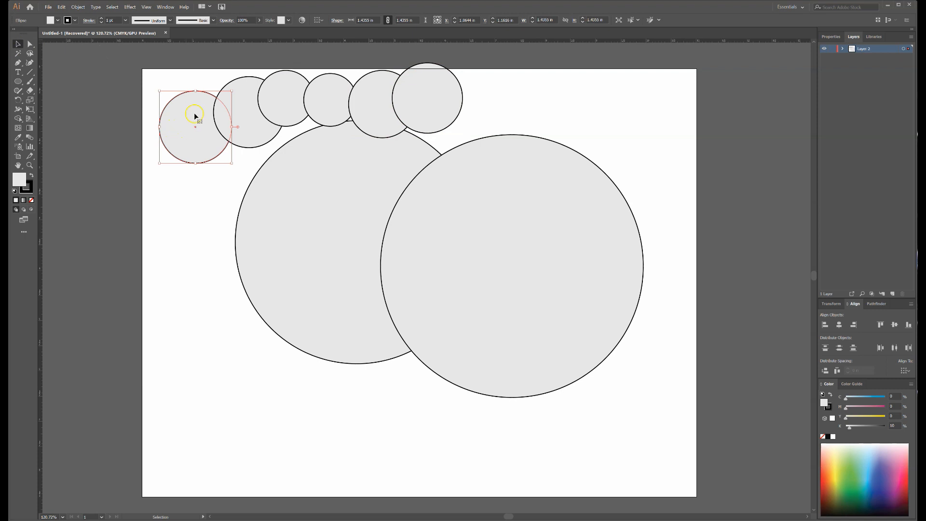
mouse_move(449, 102)
left_mouse_down()
mouse_move(261, 108)
mouse_move(434, 102)
left_mouse_up()
left_click_drag(329, 103, 404, 105)
left_click(499, 123)
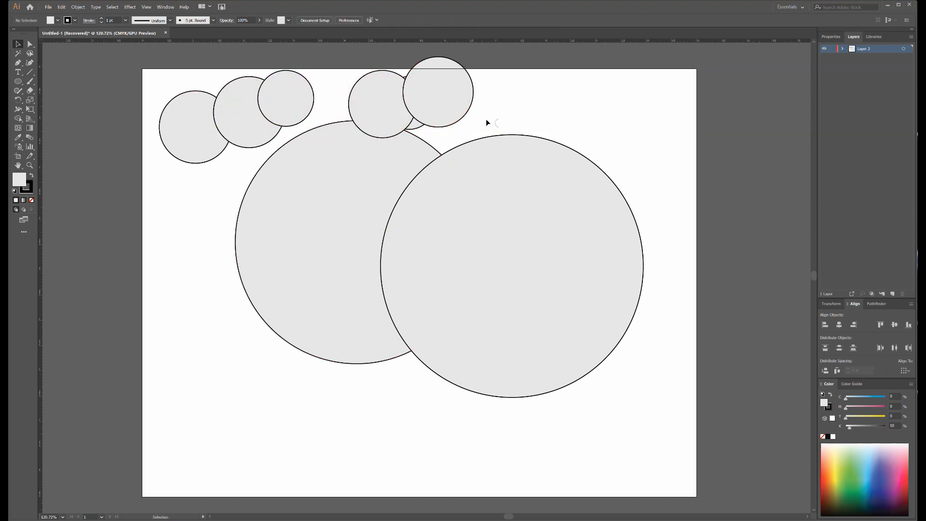
left_click_drag(402, 129, 310, 126)
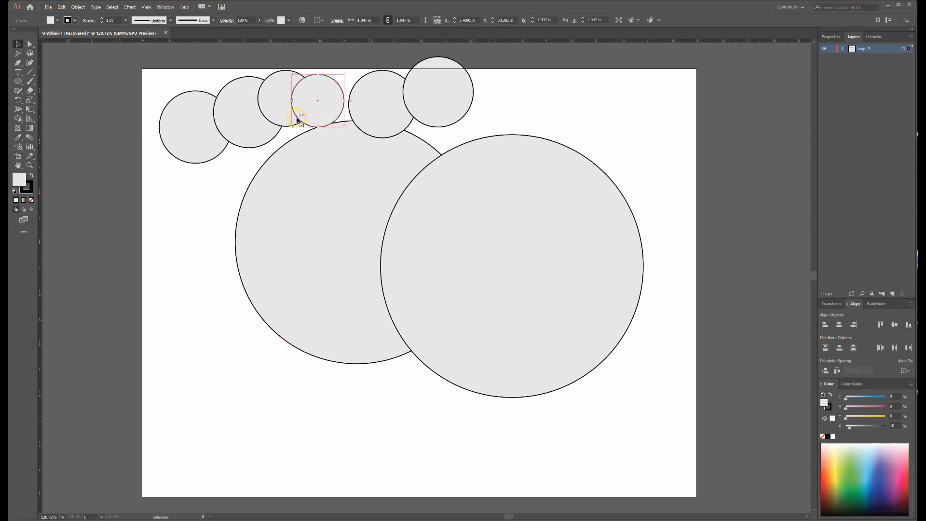
left_click_drag(140, 87, 457, 94)
key("Delete")
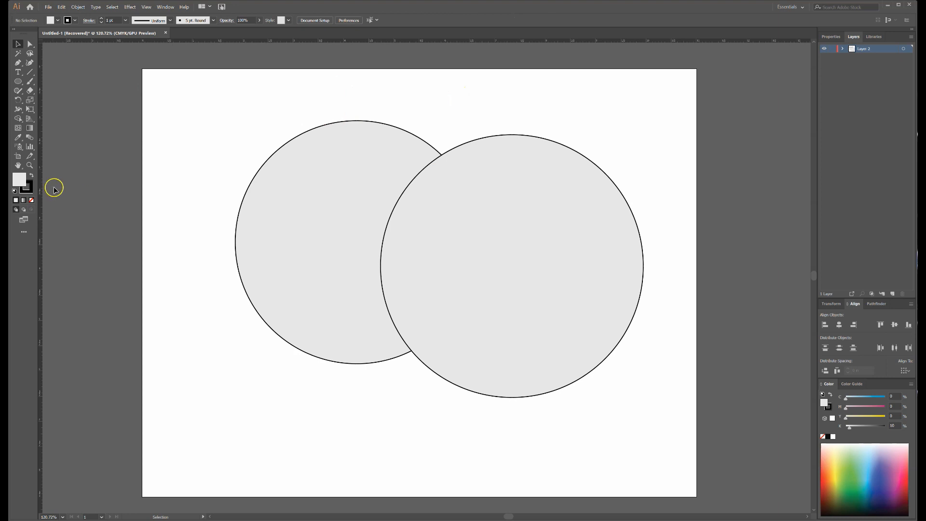
- Switch to Draw Behind mode and draw five overlapping circles of increasing size across the artboard's upper area, the last about 1.95 in wide
left_click(23, 210)
left_click(19, 83)
mouse_move(200, 86)
left_mouse_down()
mouse_move(225, 132)
mouse_move(243, 130)
left_mouse_up()
mouse_move(232, 80)
left_mouse_down()
mouse_move(292, 117)
mouse_move(299, 147)
left_mouse_up()
left_click_drag(288, 80, 359, 134)
left_click_drag(303, 67, 403, 135)
left_click_drag(373, 59, 471, 156)
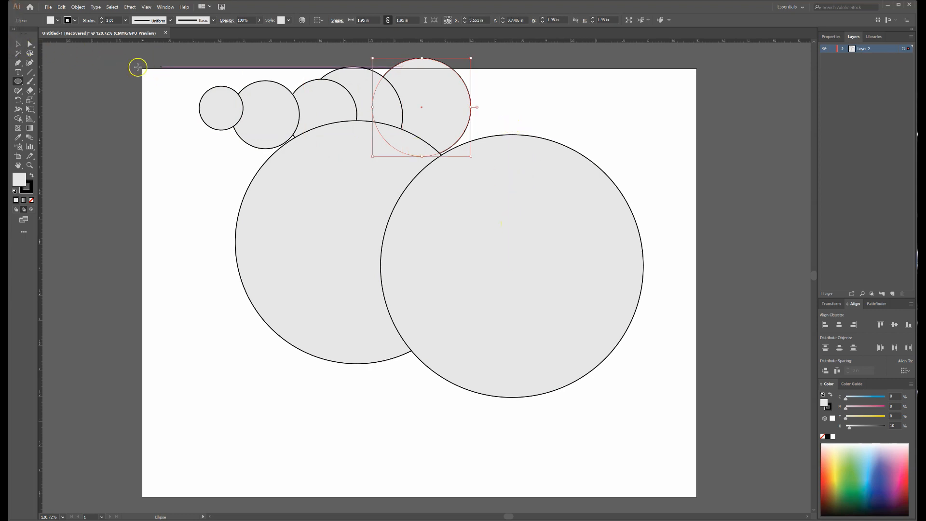
- Move the right large circle slightly down and to the right, and turn on Draw Inside mode for it
left_click(18, 44)
left_click(209, 243)
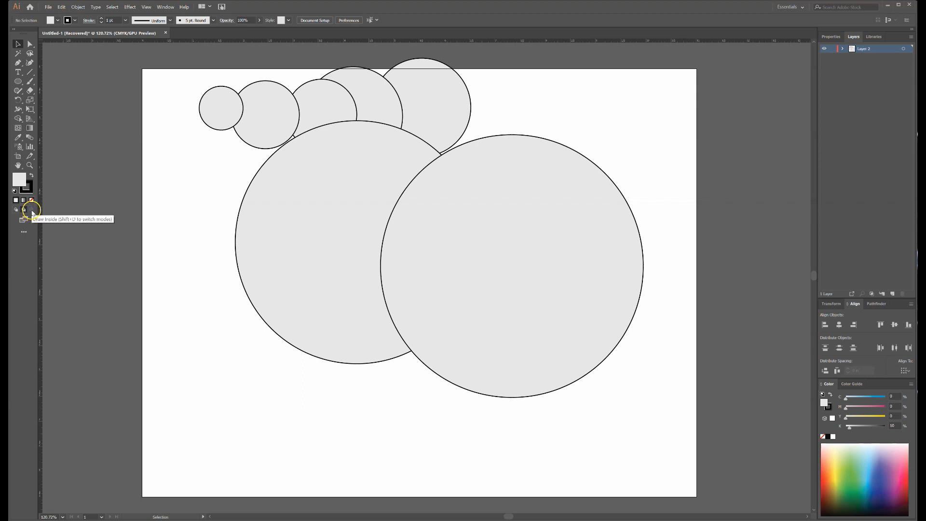
left_click(527, 228)
left_click_drag(527, 228, 548, 264)
left_click(544, 130)
left_click(540, 237)
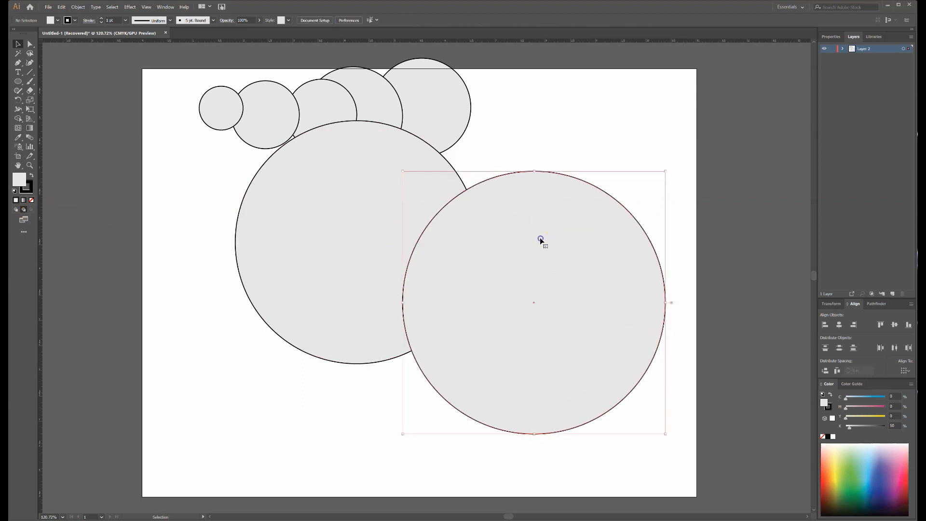
left_click(31, 210)
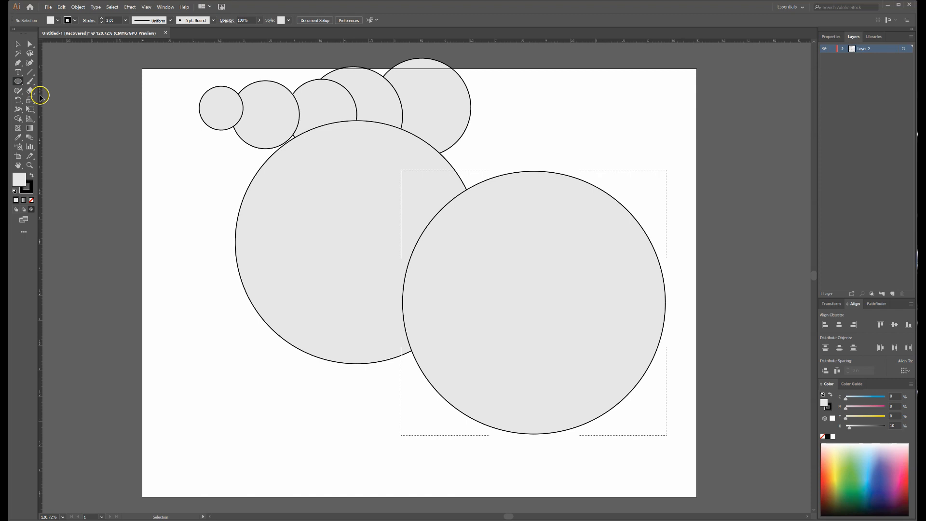
- Draw a small circle inside the right large circle with the Shaper tool
right_click(16, 83)
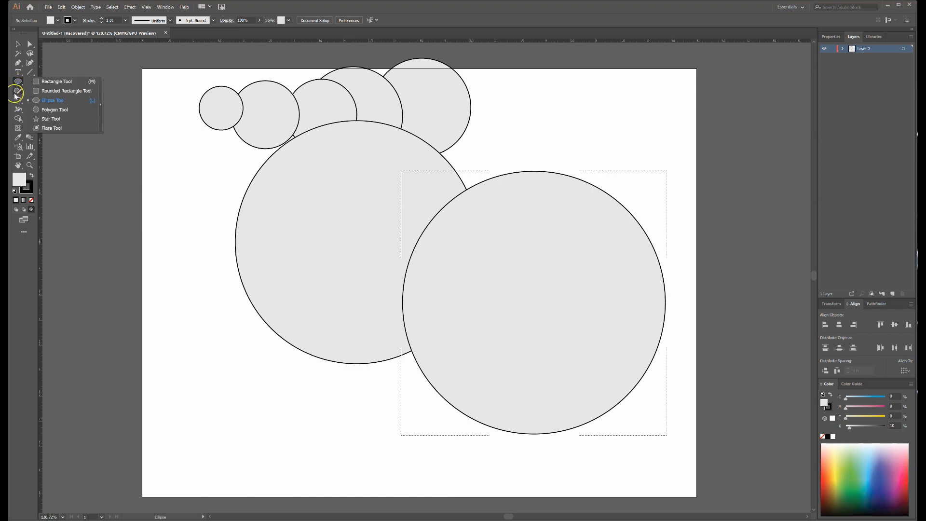
left_click(18, 91)
mouse_move(547, 234)
left_mouse_down()
mouse_move(551, 317)
mouse_move(590, 239)
mouse_move(553, 236)
mouse_move(585, 259)
mouse_move(558, 327)
left_mouse_up()
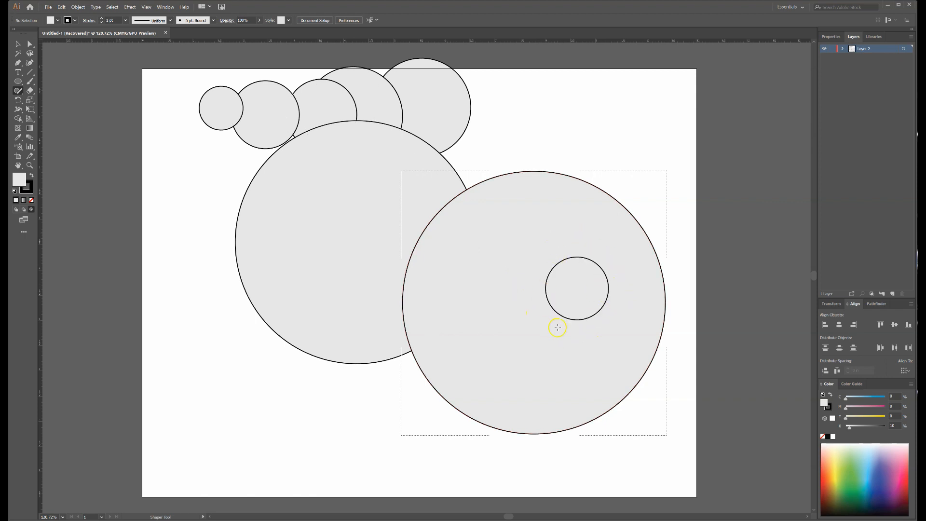
- Draw a triangle above the small circle inside the right large circle with the Shaper tool
left_click_drag(571, 184, 527, 235)
left_click_drag(576, 192, 571, 184)
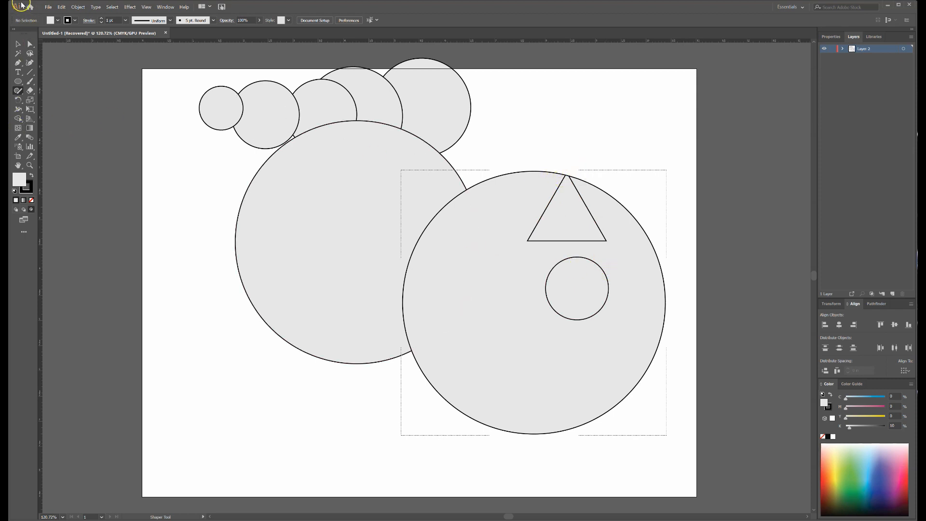
key("v")
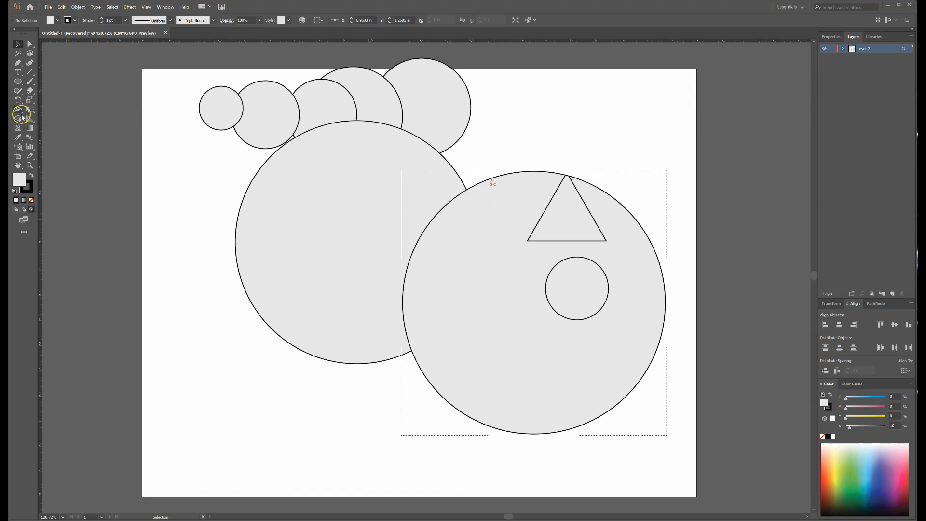
- Inside the same circle, draw an ellipse about 4.79 in wide across its right edge and a near-vertical line about 4 in long crossing its upper edge
left_click(18, 81)
left_click_drag(463, 215, 705, 309)
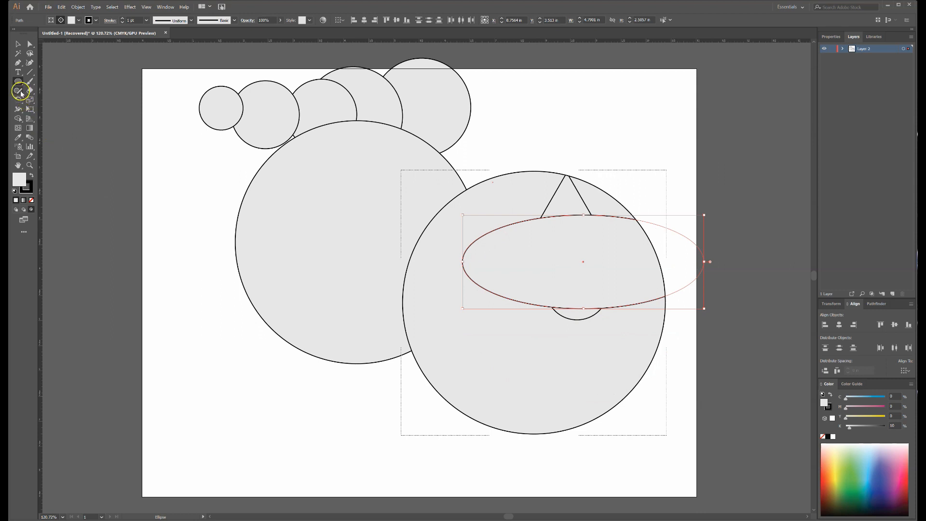
left_click(29, 72)
left_click_drag(484, 338, 498, 138)
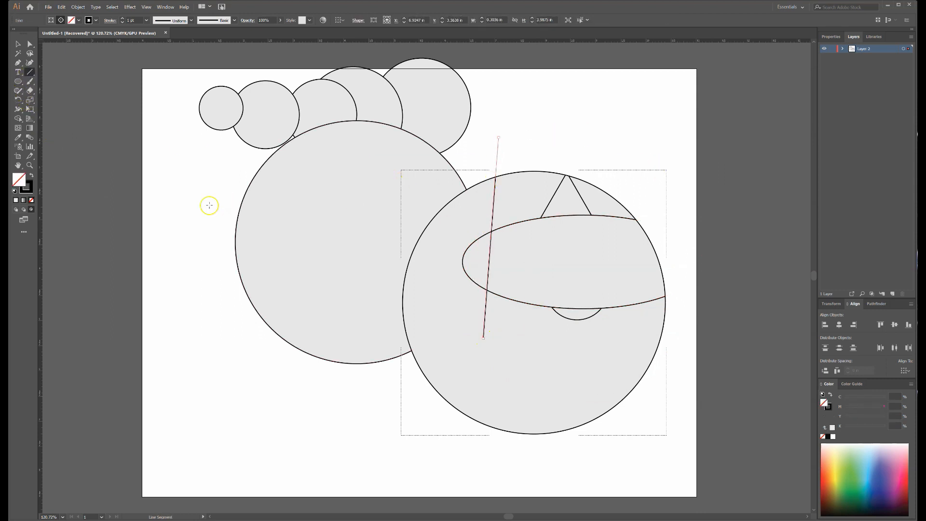
- Draw a closed four-sided path with the Pen tool across the lower-left edge of the right large circle
left_click(29, 82)
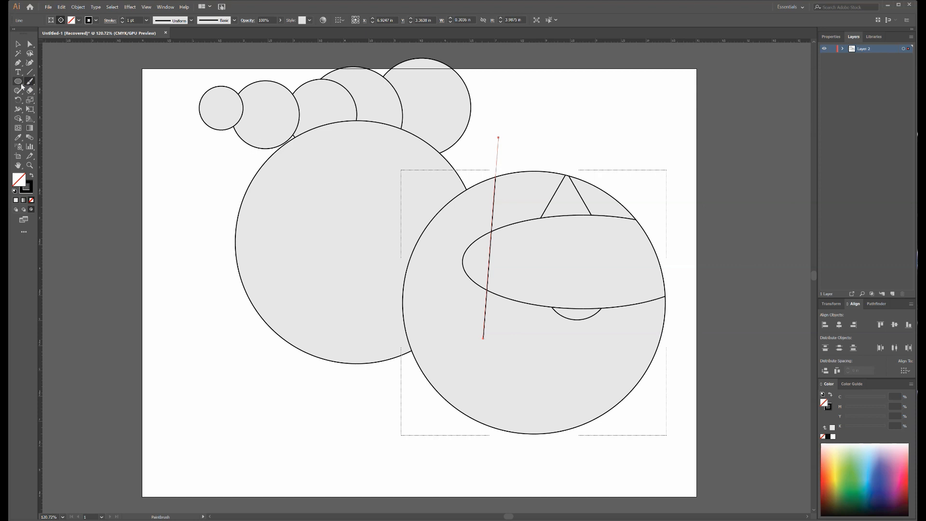
left_click(18, 63)
left_click(449, 386)
left_click(513, 360)
left_click(541, 398)
left_click(451, 417)
left_click(433, 418)
left_click(448, 386)
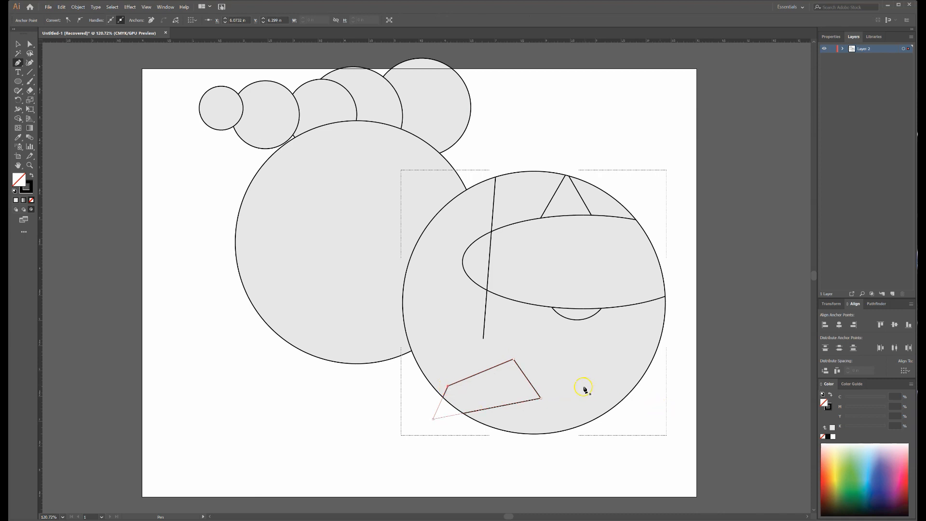
- Move the left large circle down and to the left, clear of the upper circles, and select the right large circle
left_click(14, 45)
left_click(299, 255)
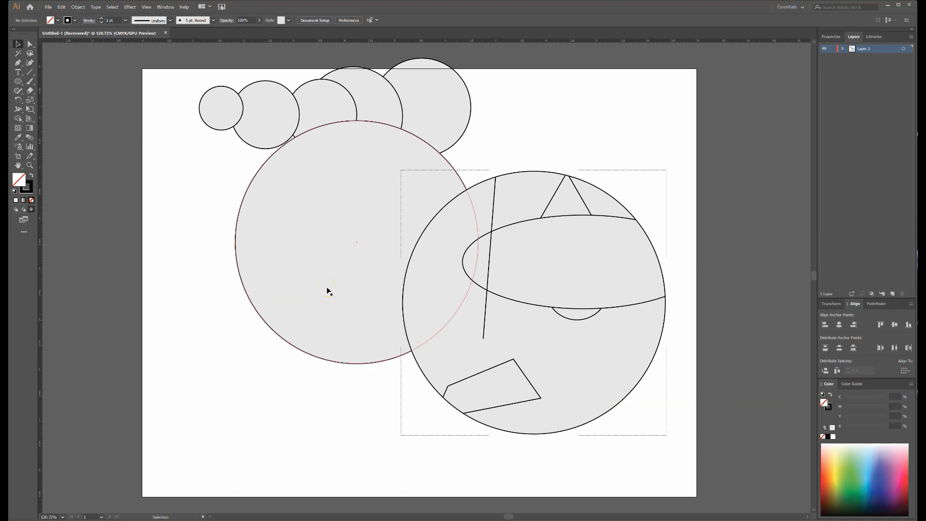
left_click_drag(357, 120, 304, 207)
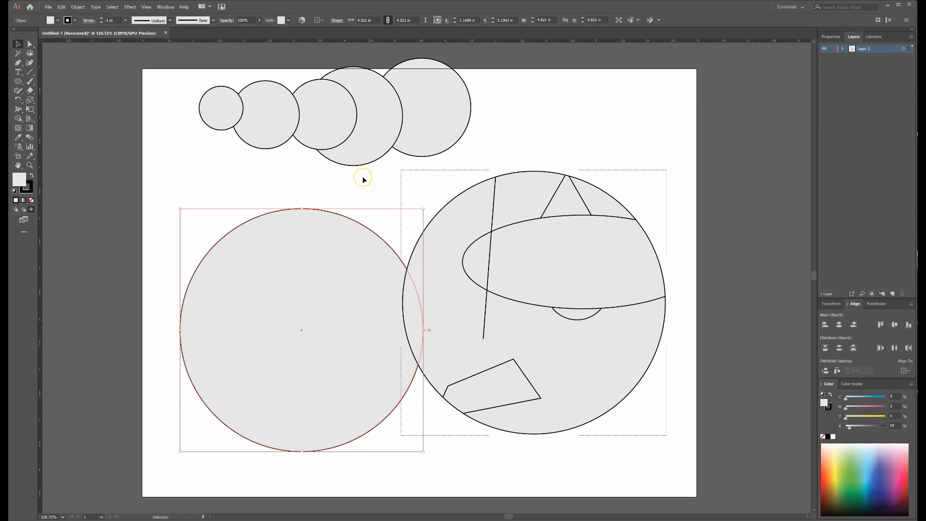
left_click(483, 241)
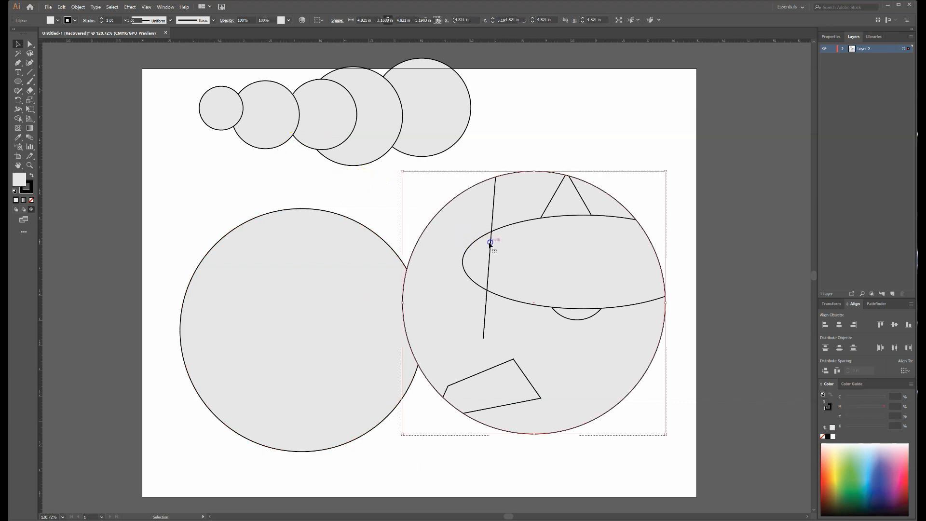